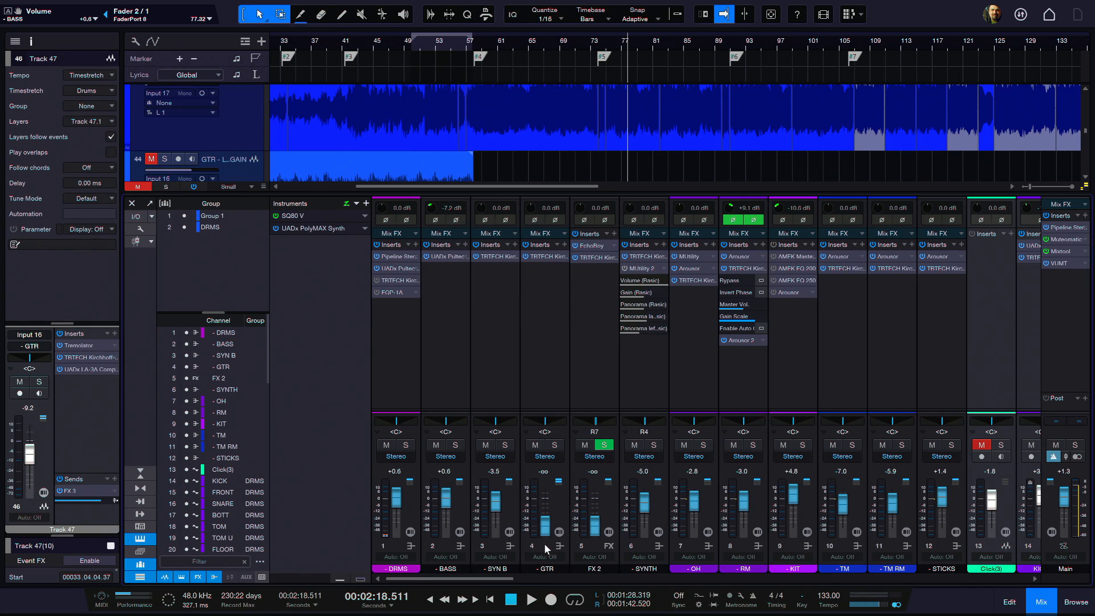
Step: Raise the GTR channel's volume to -1.1 dB and solo the channel during playback
key("space")
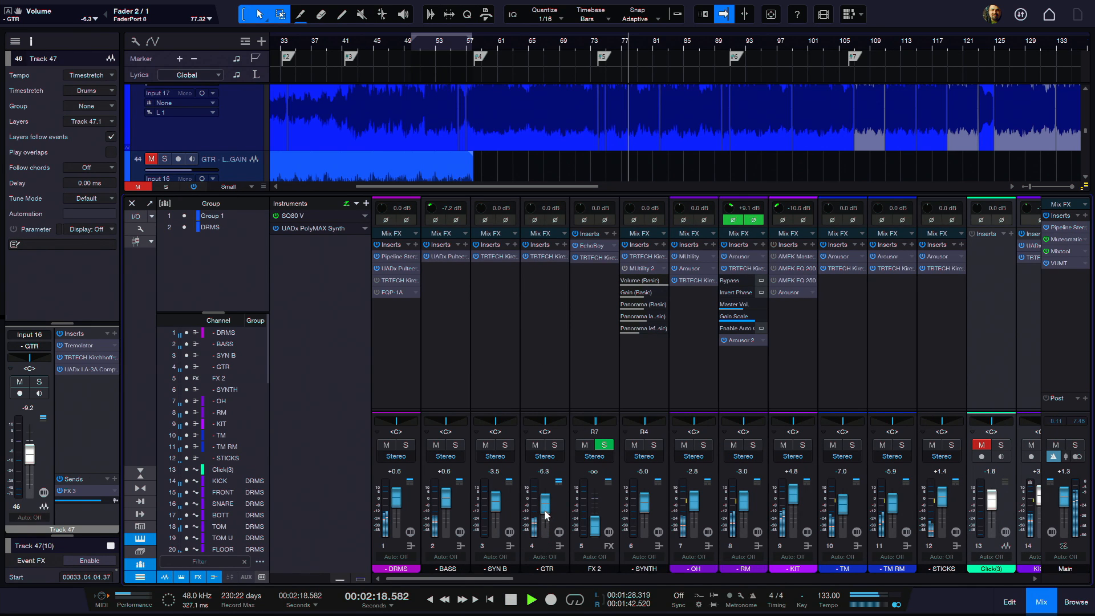
left_click_drag(546, 510, 547, 499)
left_click(554, 446)
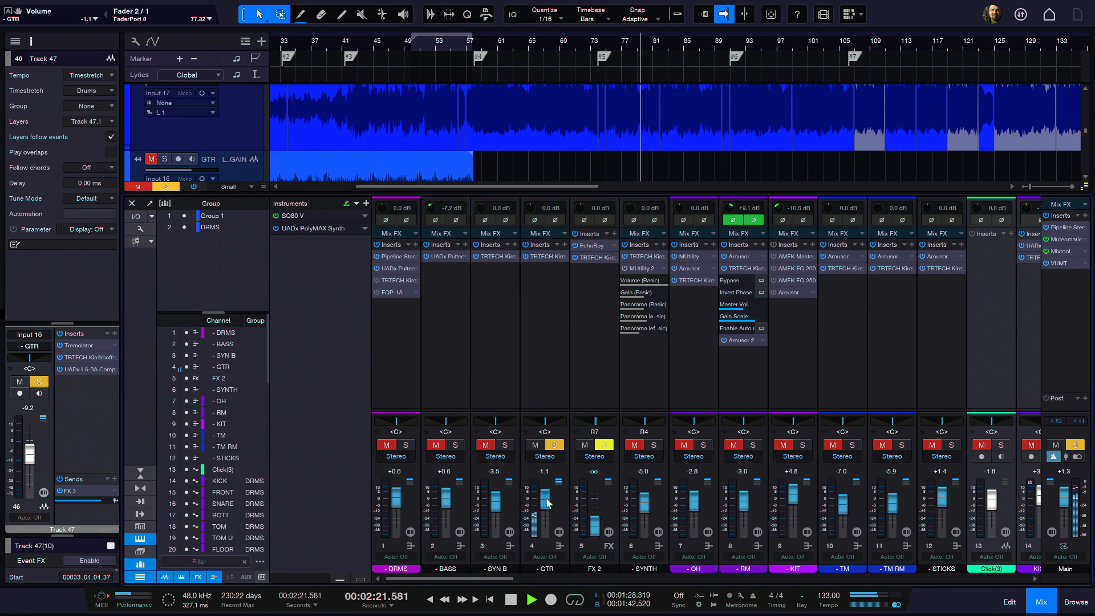
Step: Boost band 5 by 9.51 dB at 1982.9 Hz in the GTR channel's TBTECH Kirchhoff-EQ, then stop playback and close the plug-in
left_click(545, 257)
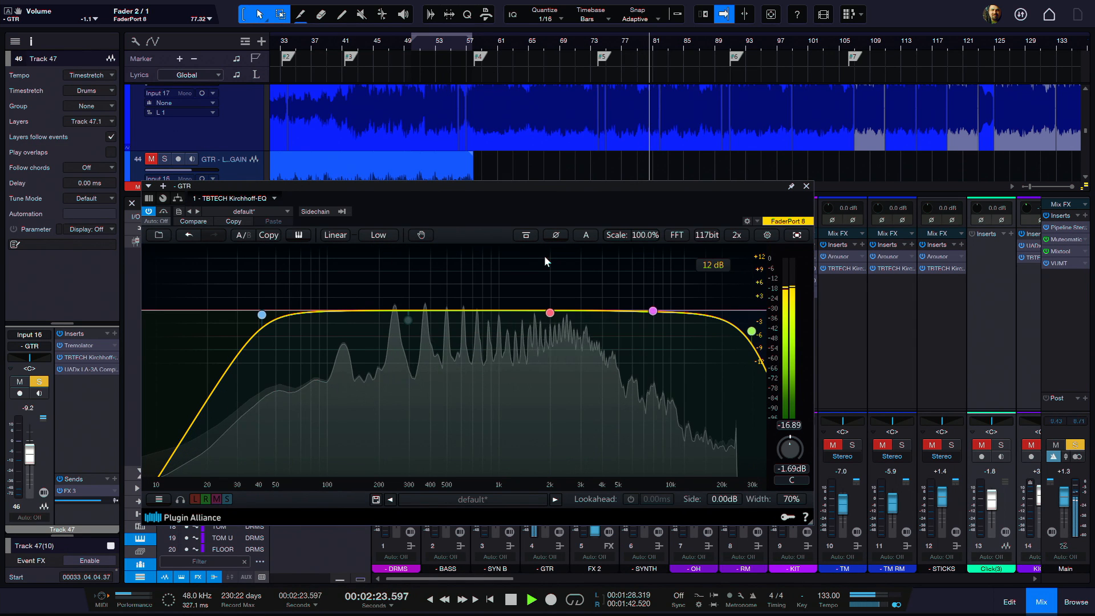
left_click(550, 313)
mouse_move(321, 427)
left_mouse_down()
mouse_move(321, 405)
mouse_move(321, 425)
left_mouse_up()
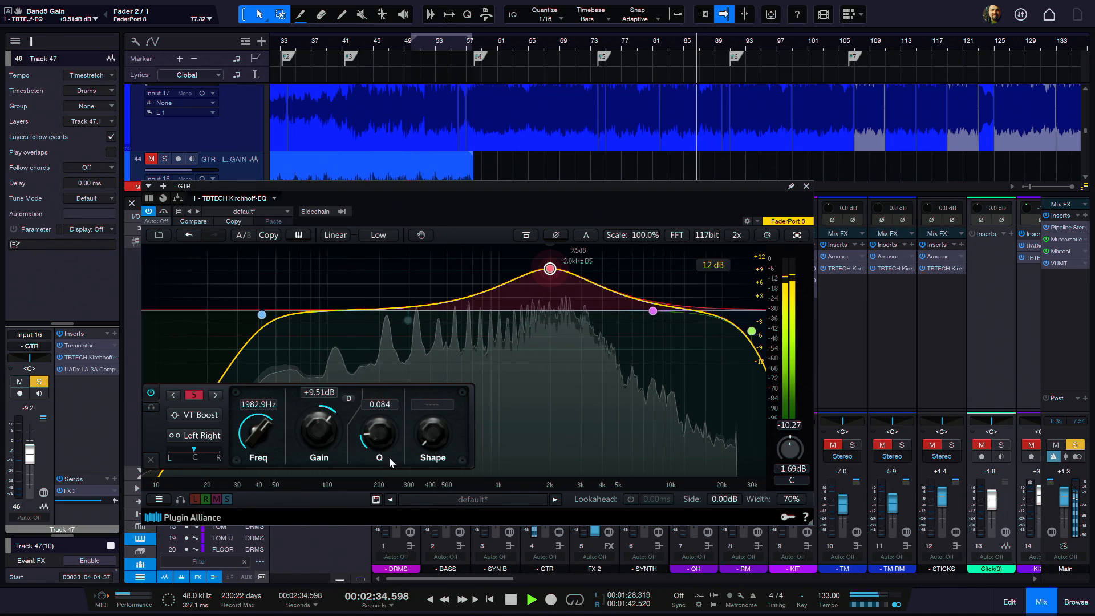
key("space")
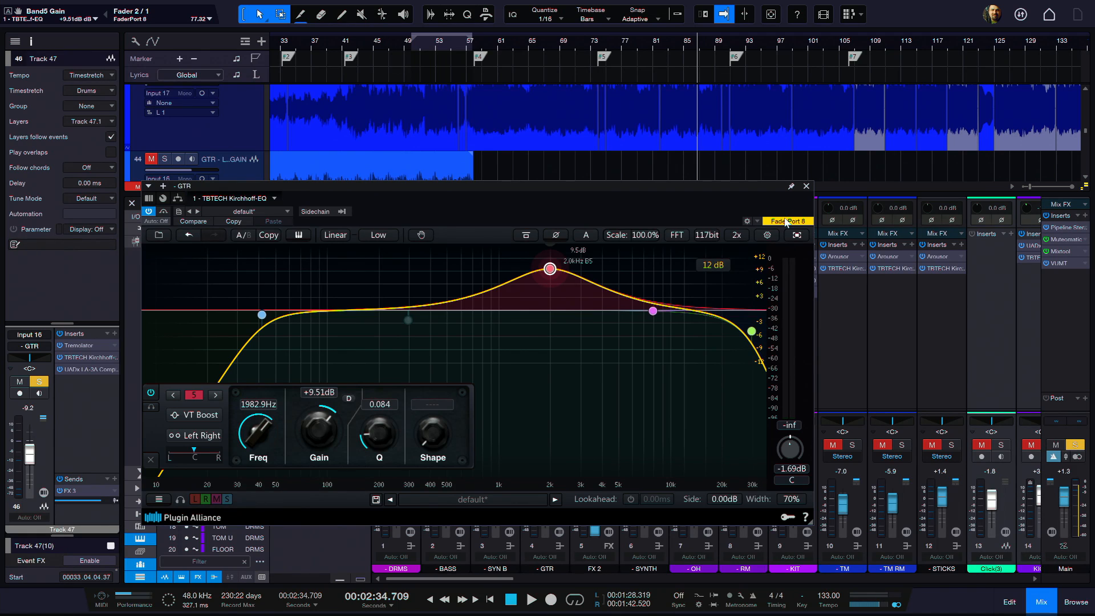
left_click(807, 187)
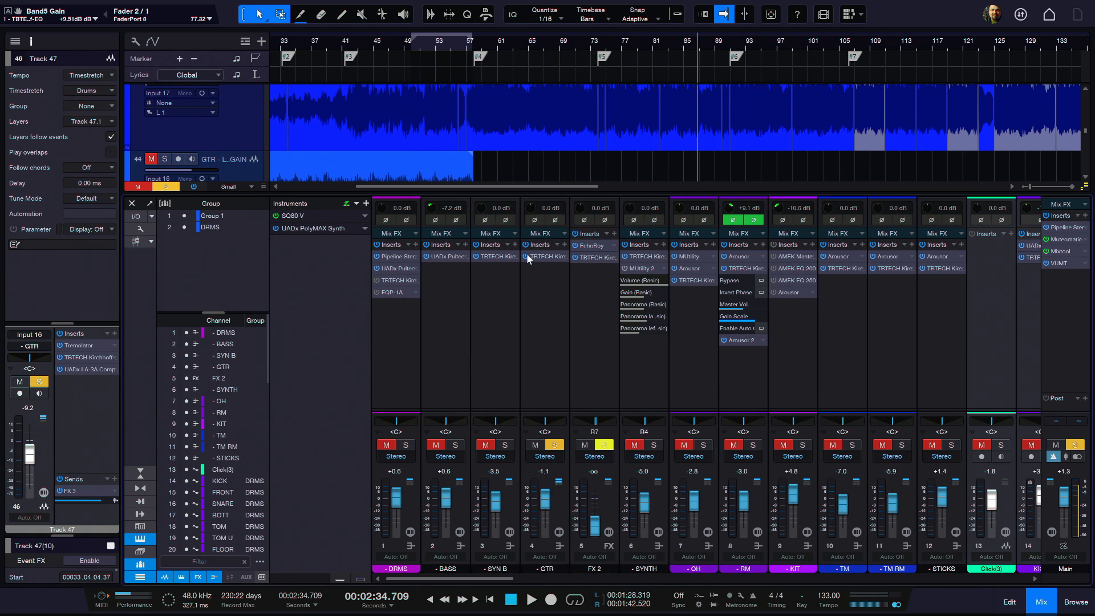
Step: Add the favorite UADx Pultec MEQ-5 EQ to the GTR channel's inserts
left_click(564, 243)
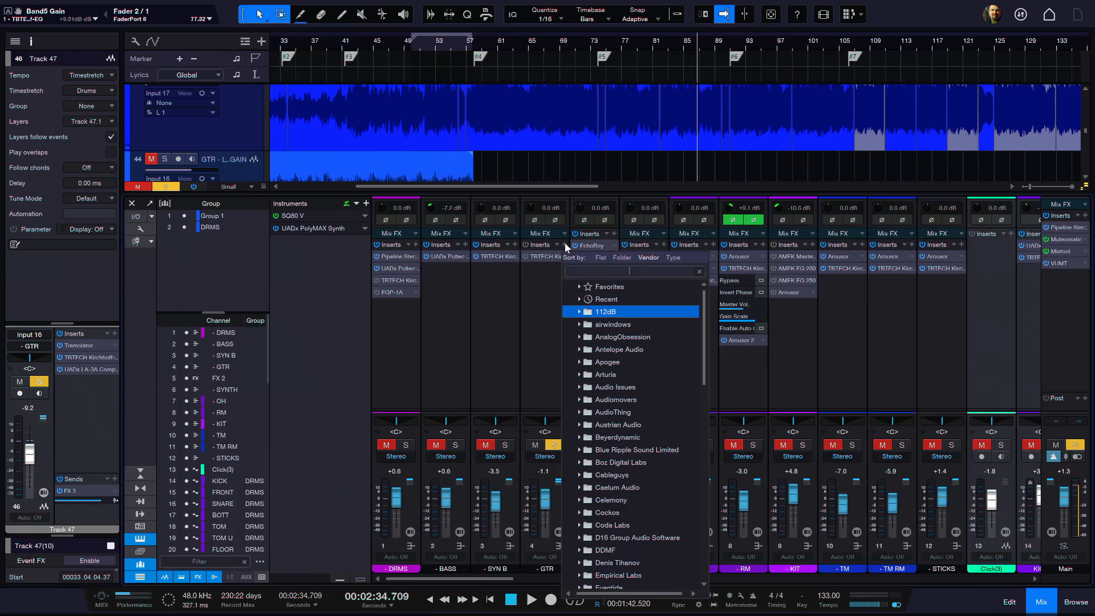
left_click(579, 288)
scroll(639, 485, "down", 6)
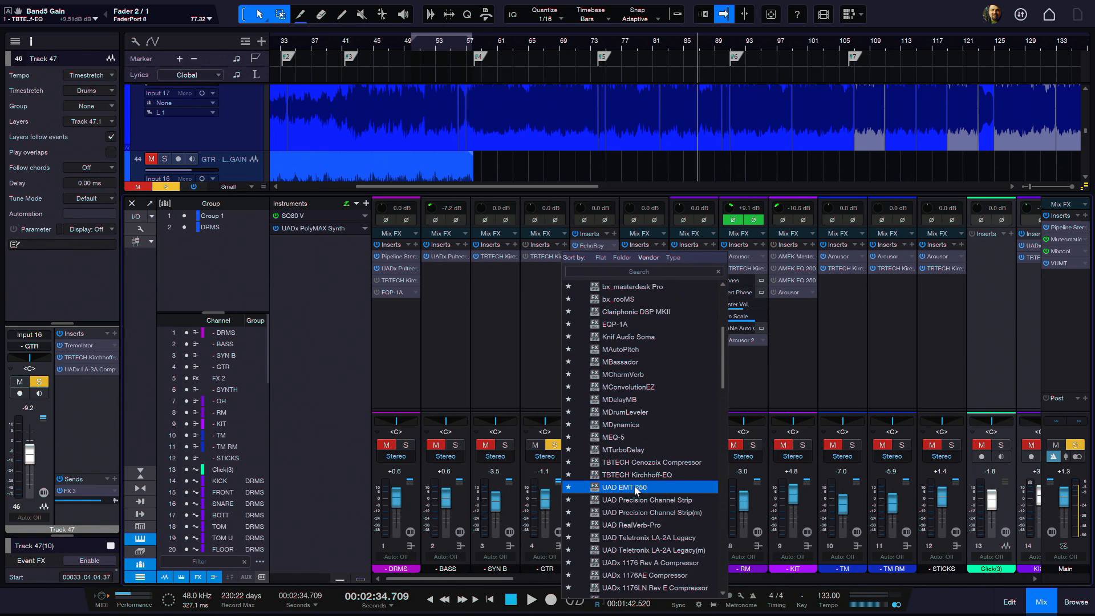
scroll(642, 485, "down", 2)
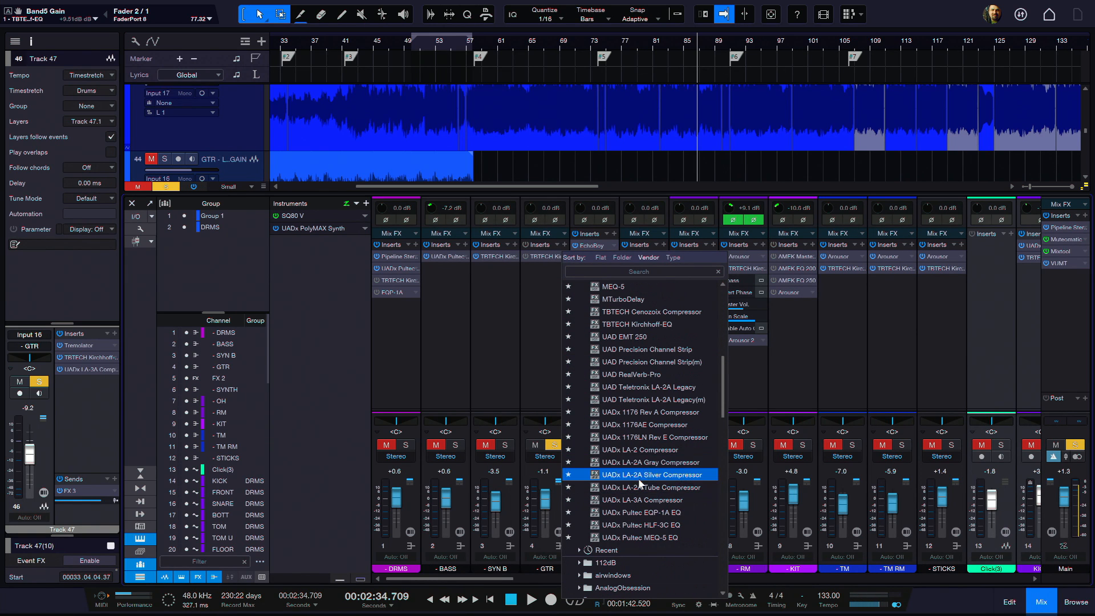
left_click(660, 525)
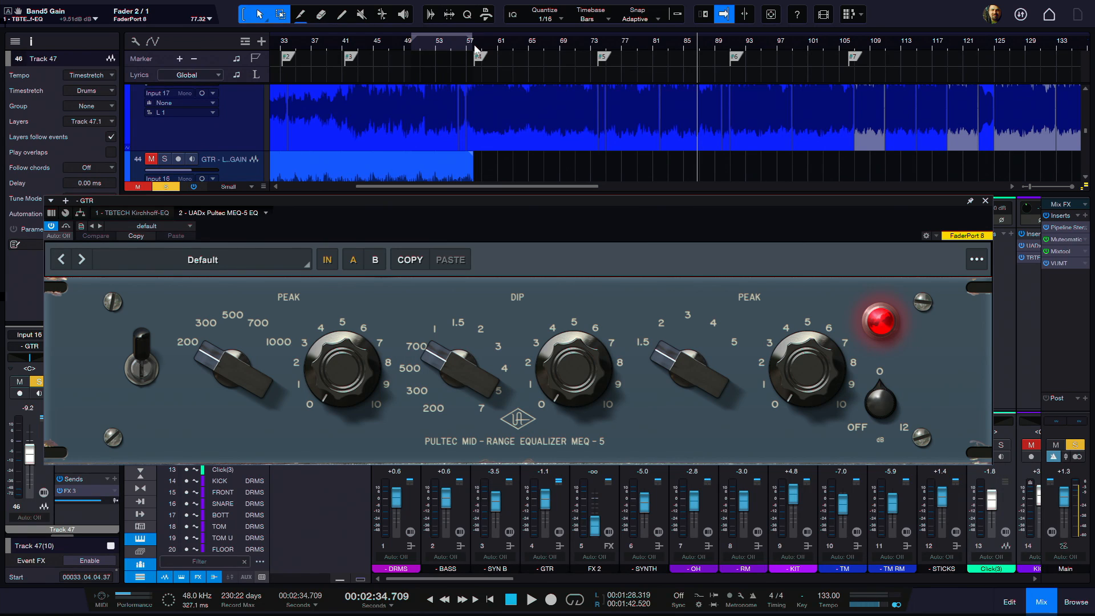
Step: Set the Pultec's high peak frequency to 3 and its boost to 7.35 while auditioning from marker #4, and close the plug-in
left_click_drag(681, 363, 689, 328)
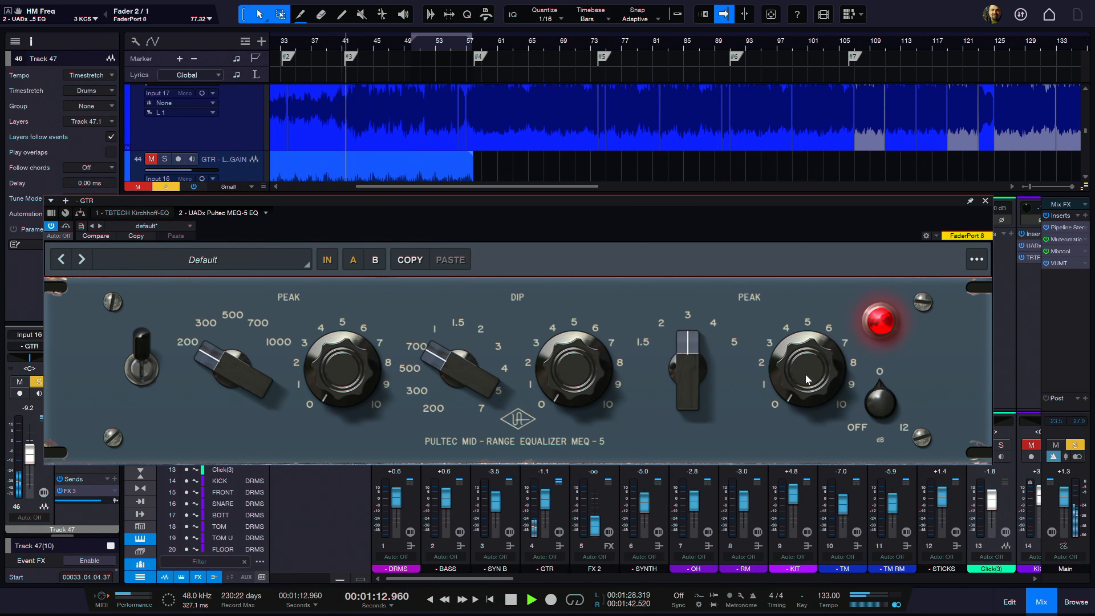
left_click(478, 55)
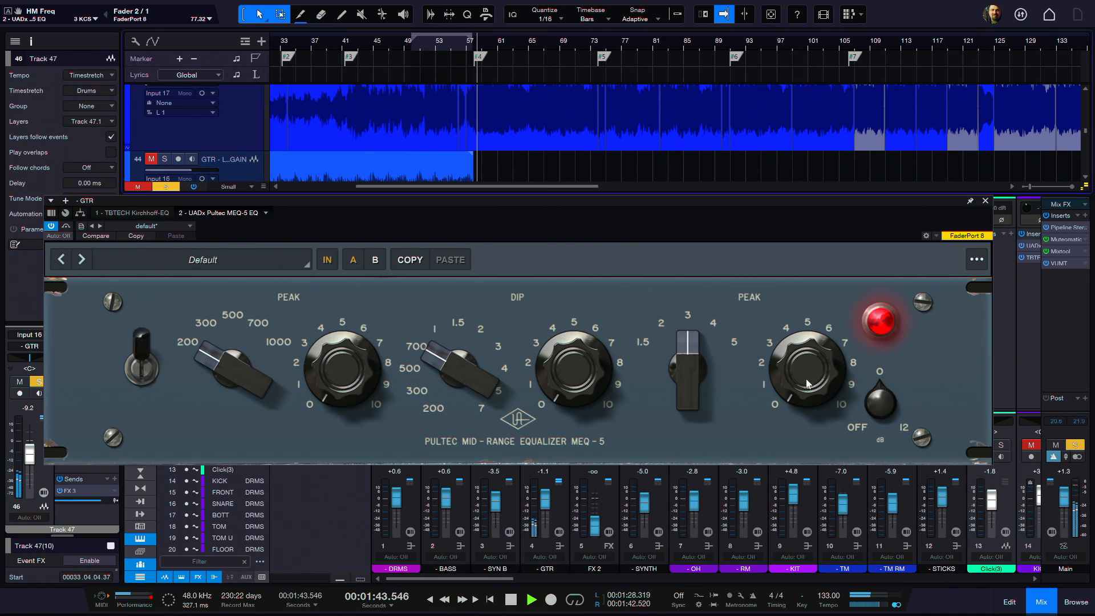
mouse_move(805, 356)
left_mouse_down()
mouse_move(799, 431)
mouse_move(805, 368)
left_mouse_up()
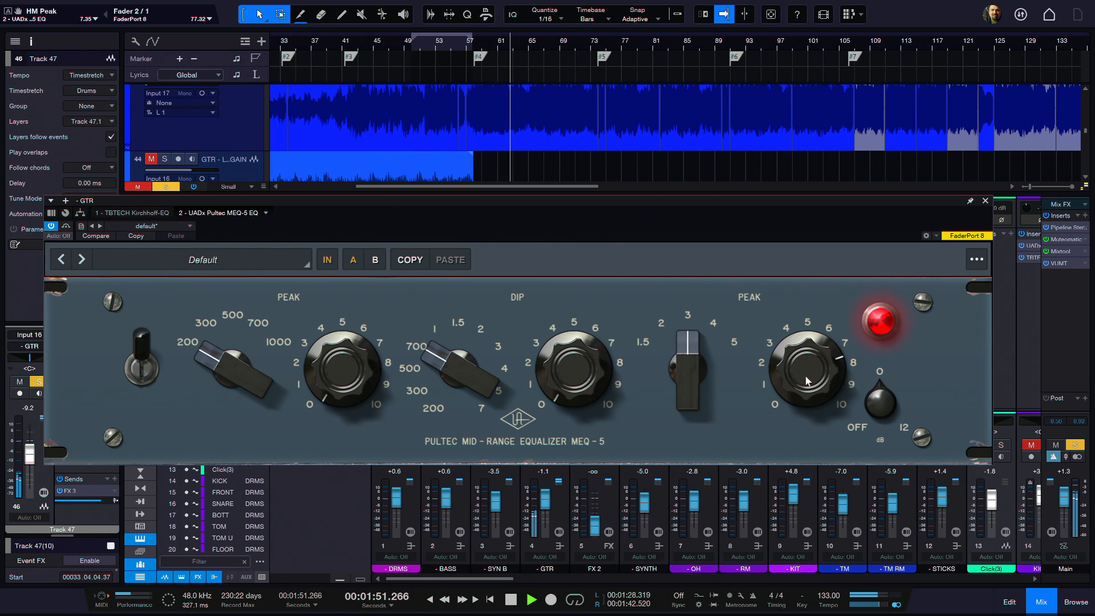
key("space")
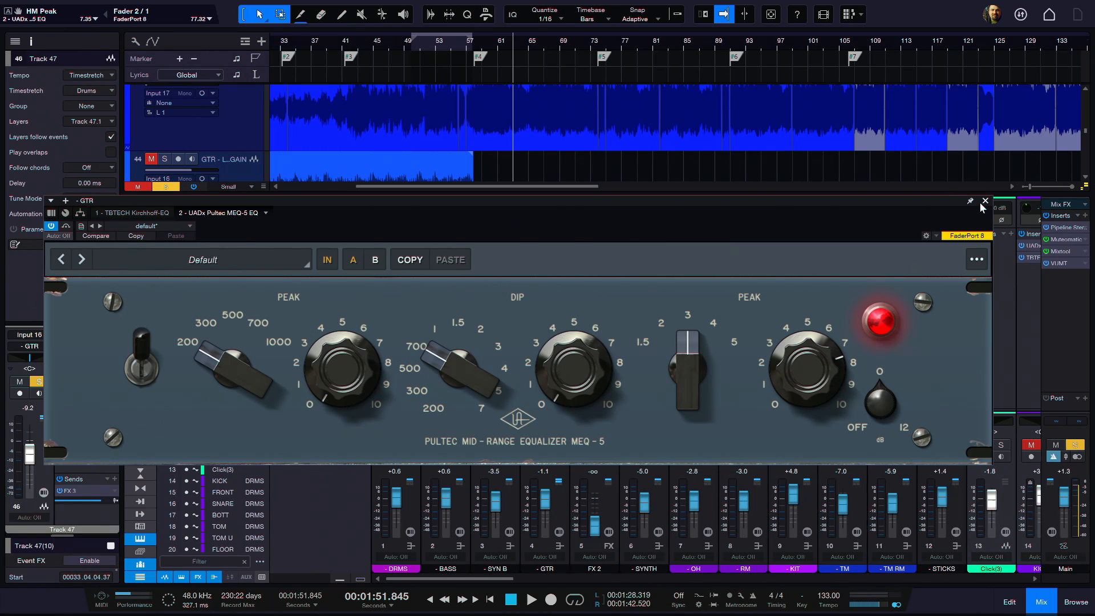
left_click(985, 200)
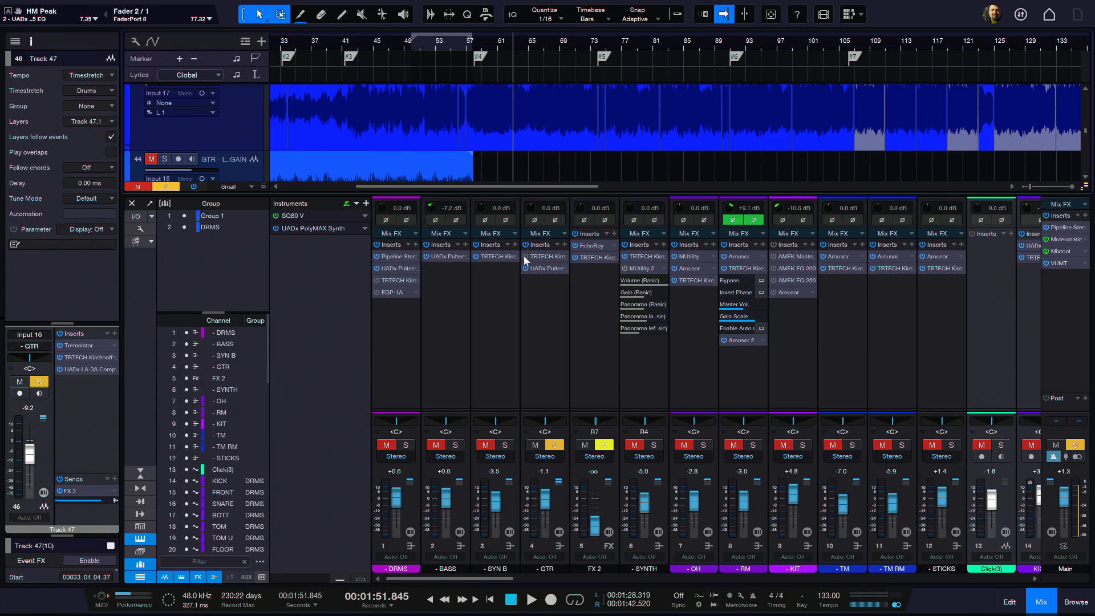
Step: Unsolo the GTR channel and set its volume to -7.4 dB while playing the full mix
left_click(554, 445)
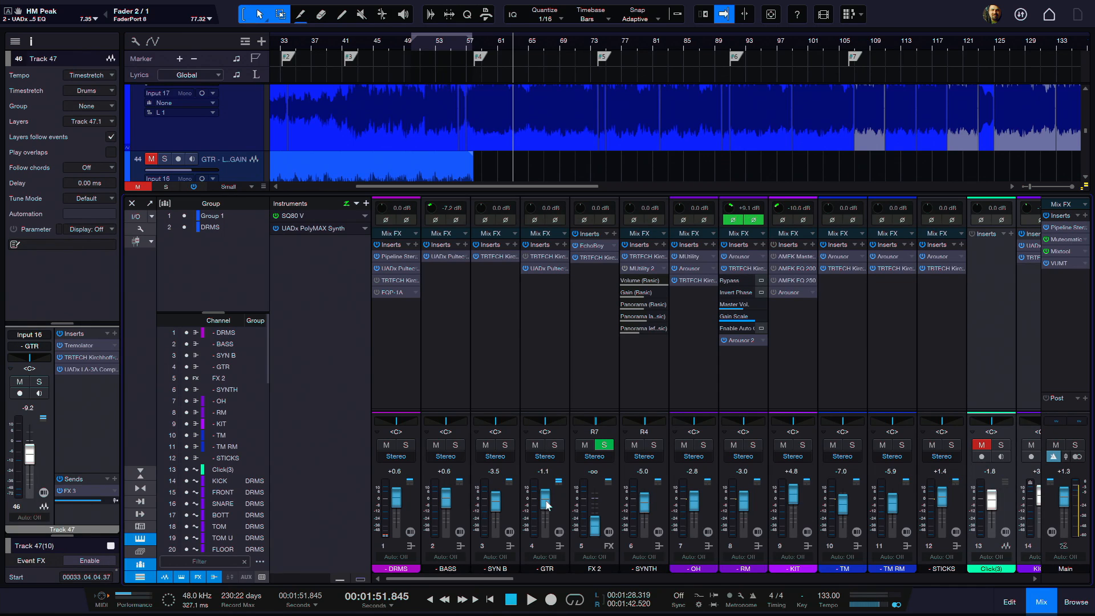
left_click_drag(542, 502, 569, 559)
key("space")
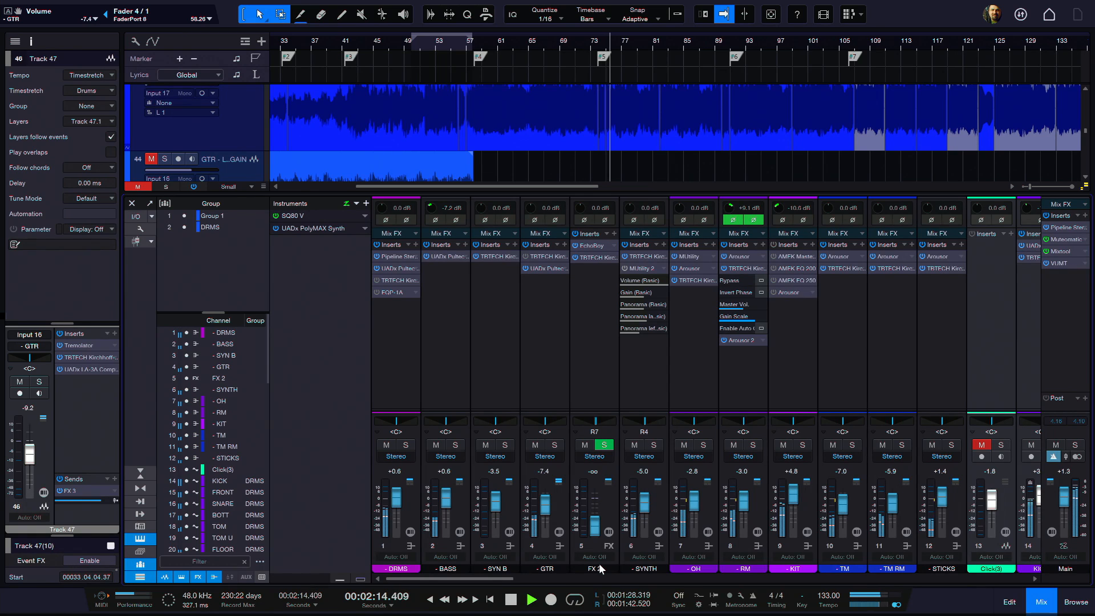
Step: Audition the full mix with both GTR channel equalizers bypassed
key("space")
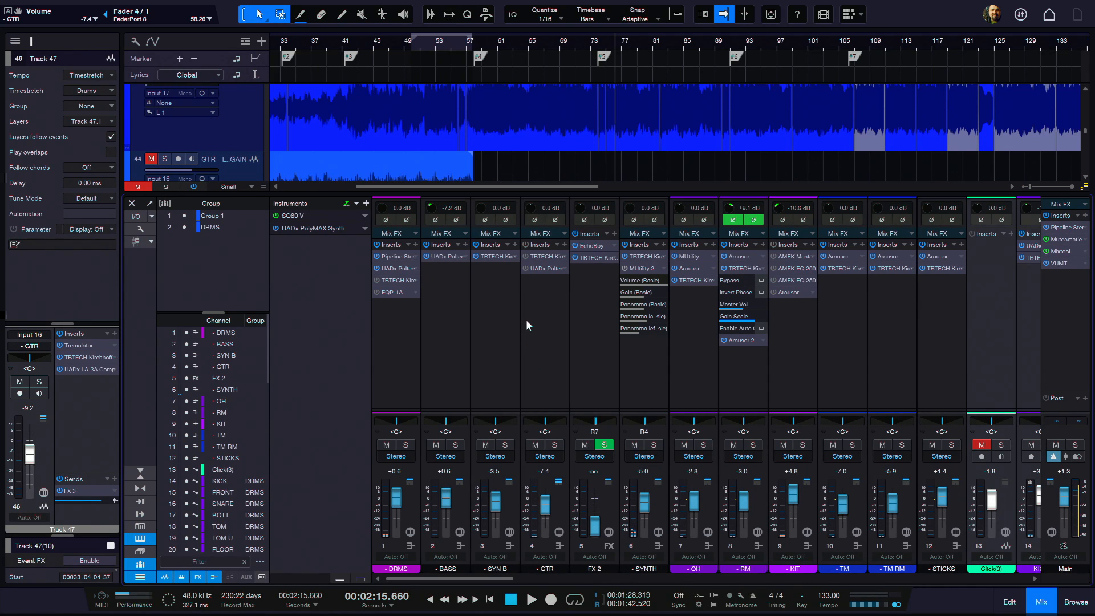
key("space")
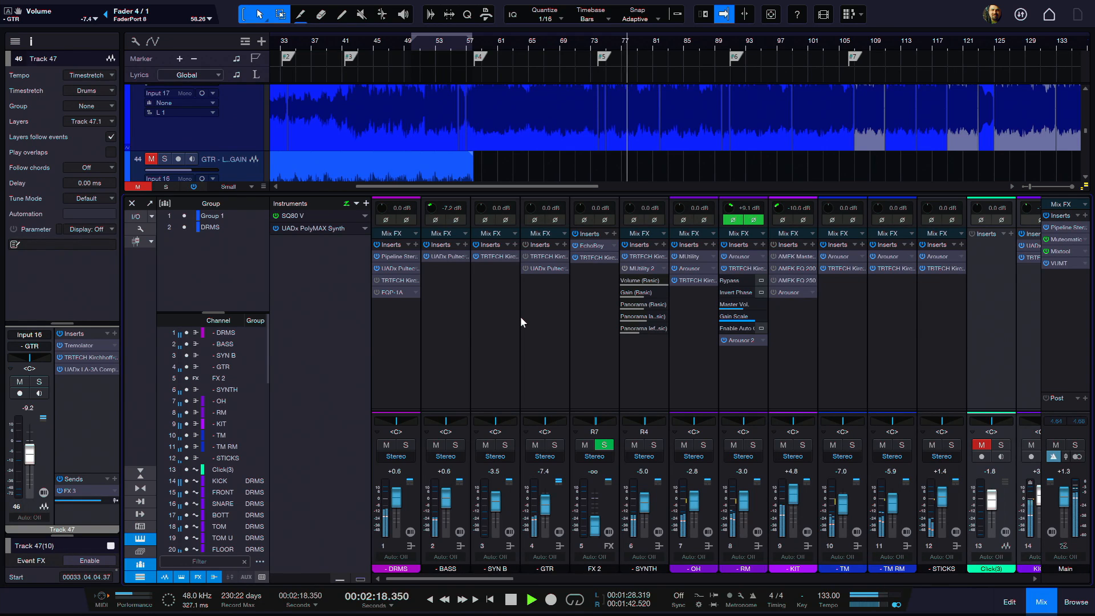
key("space")
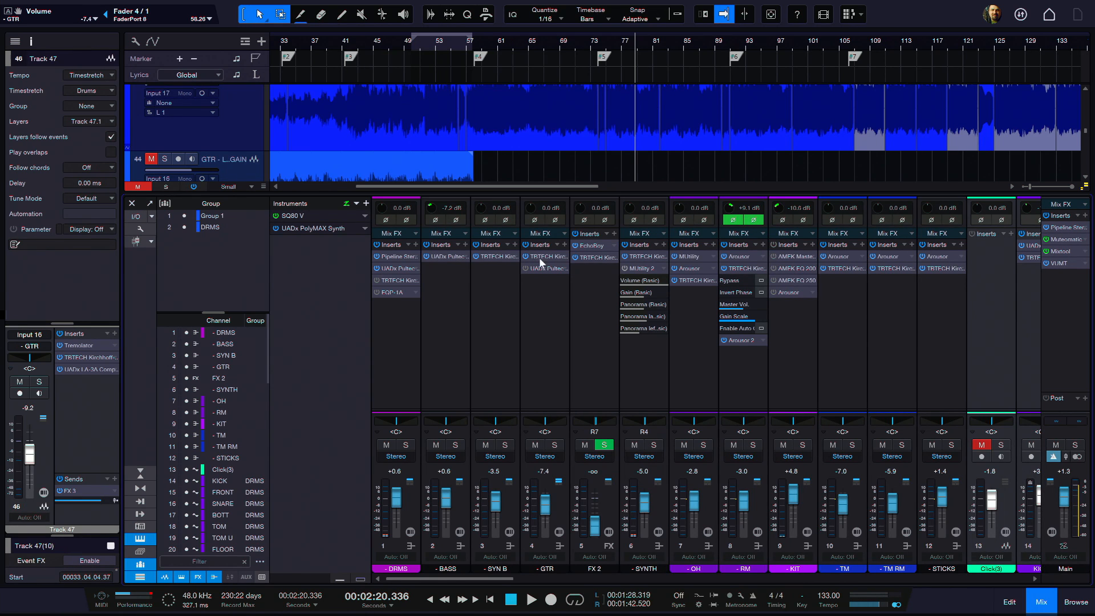
Step: Reduce the GTR channel's Kirchhoff-EQ band 5 boost to 7.95 dB at 2052.4 Hz during playback and close the plug-in
key("space")
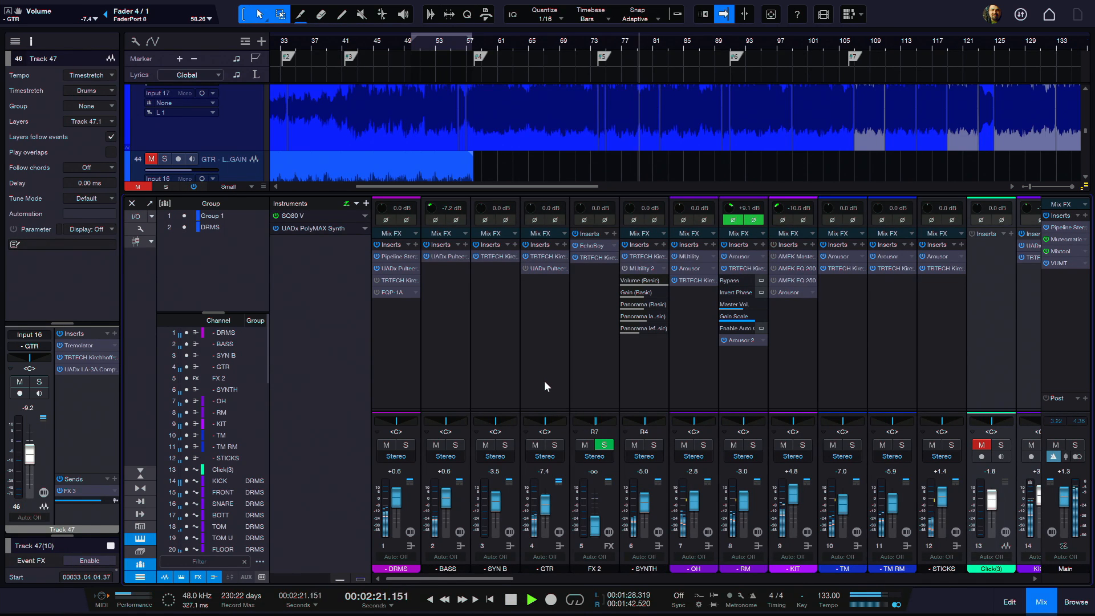
left_click(547, 256)
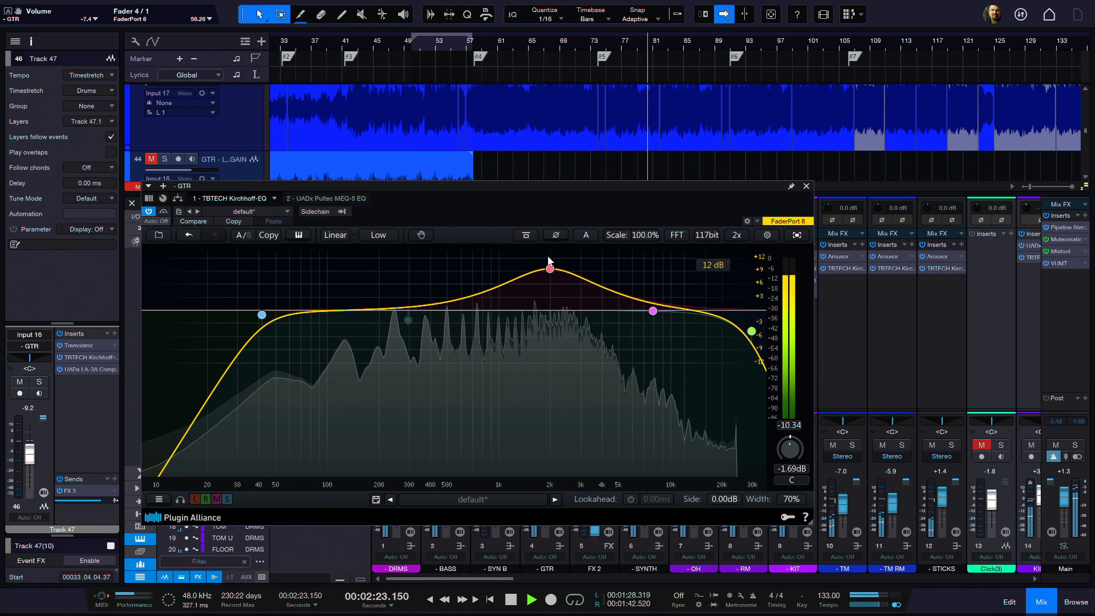
mouse_move(549, 268)
left_mouse_down()
mouse_move(582, 272)
mouse_move(451, 270)
mouse_move(579, 269)
mouse_move(554, 277)
left_mouse_up()
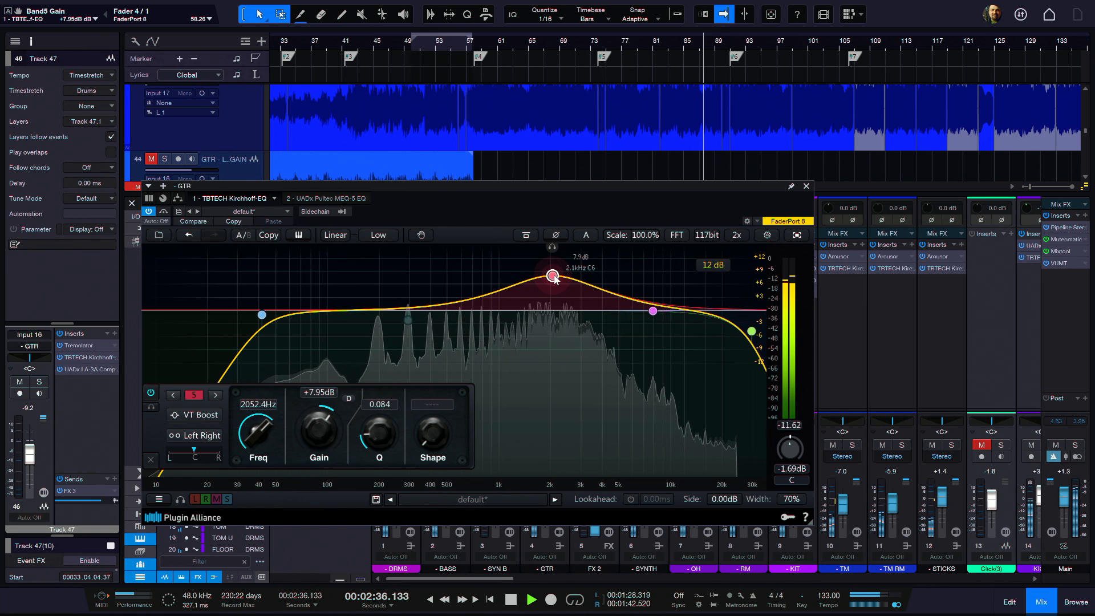
left_click(806, 186)
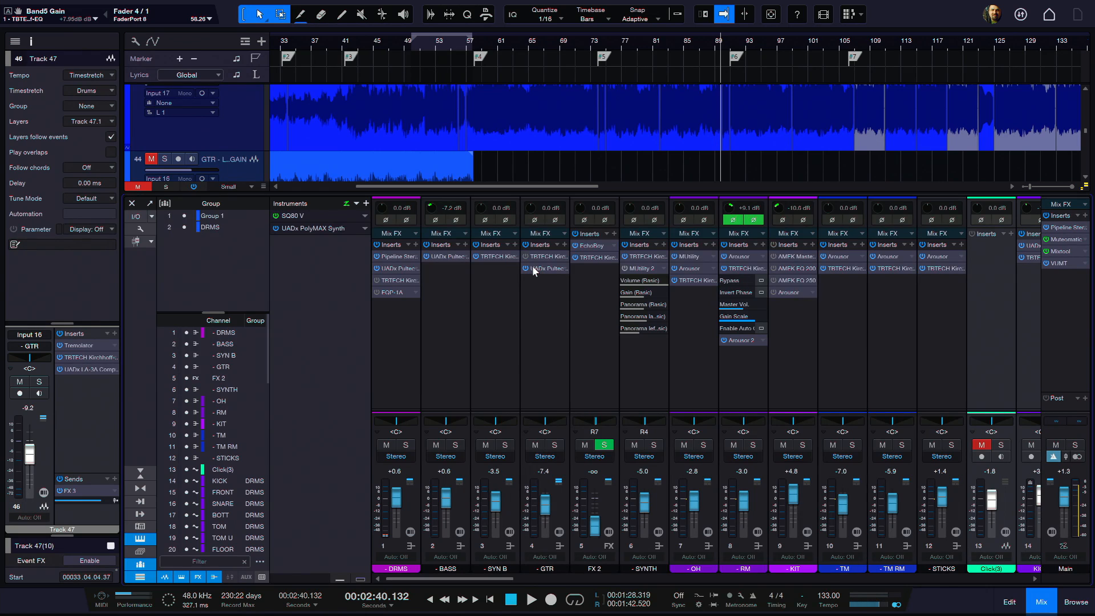
Step: Switch the low peak frequency of the GTR channel's Pultec MEQ-5 to 500 and back to 200, and close the plug-in
left_click(533, 268)
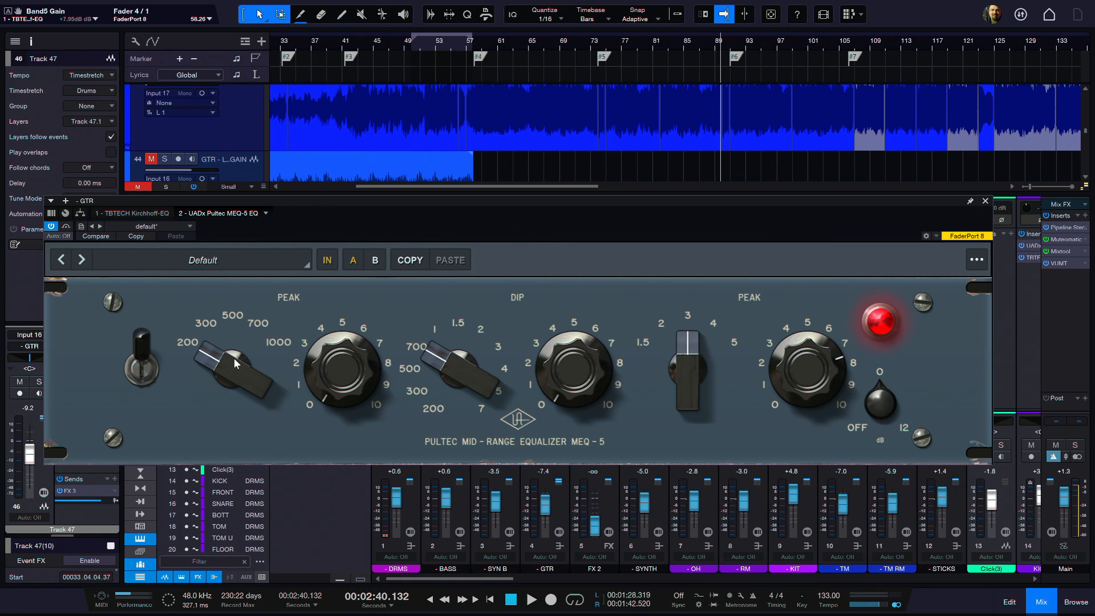
left_click_drag(226, 374, 264, 365)
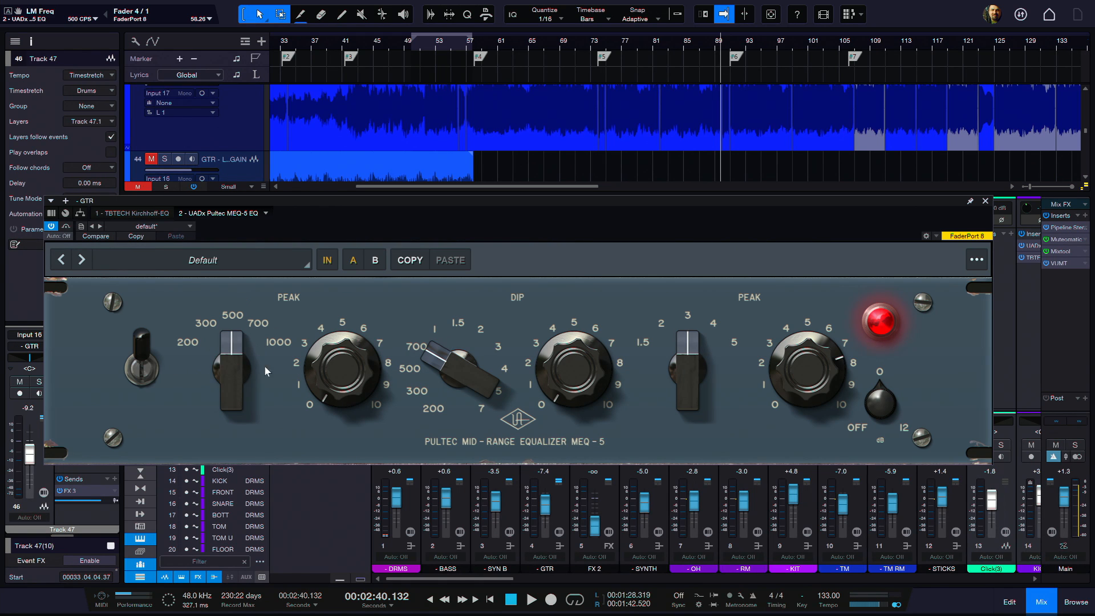
left_click_drag(222, 399, 220, 421)
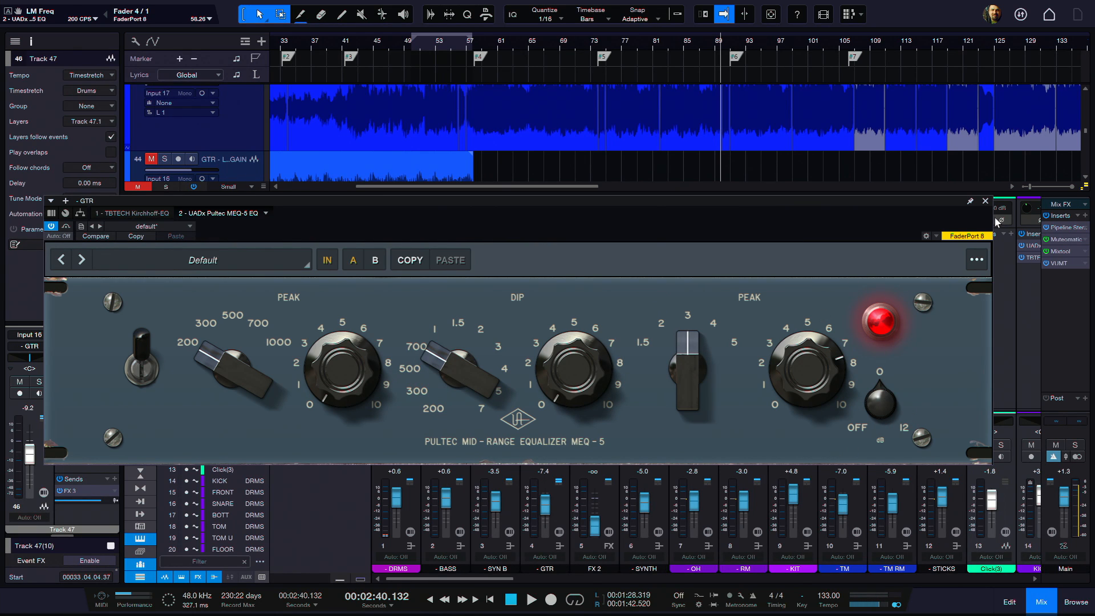
left_click(985, 201)
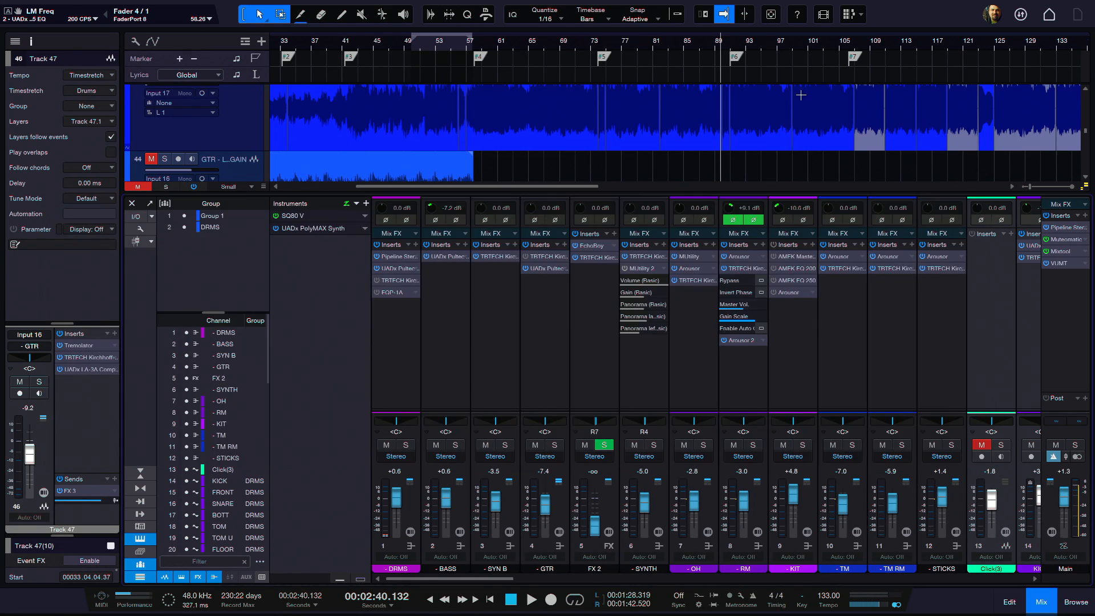
Step: Play the mix from just before marker #4 and select the GTR channel
left_click(596, 51)
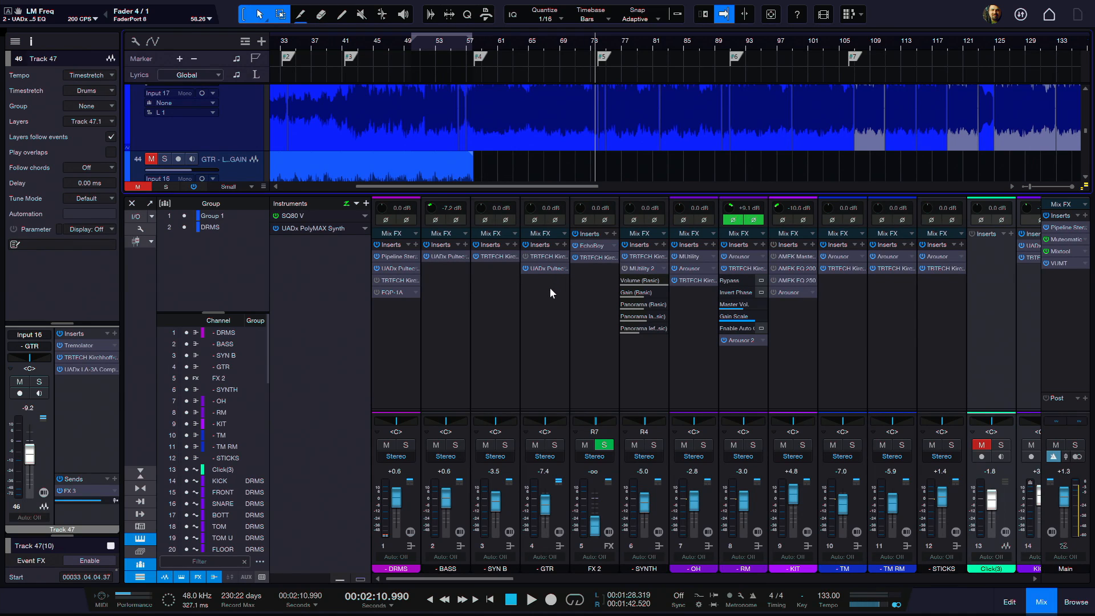
left_click(478, 50)
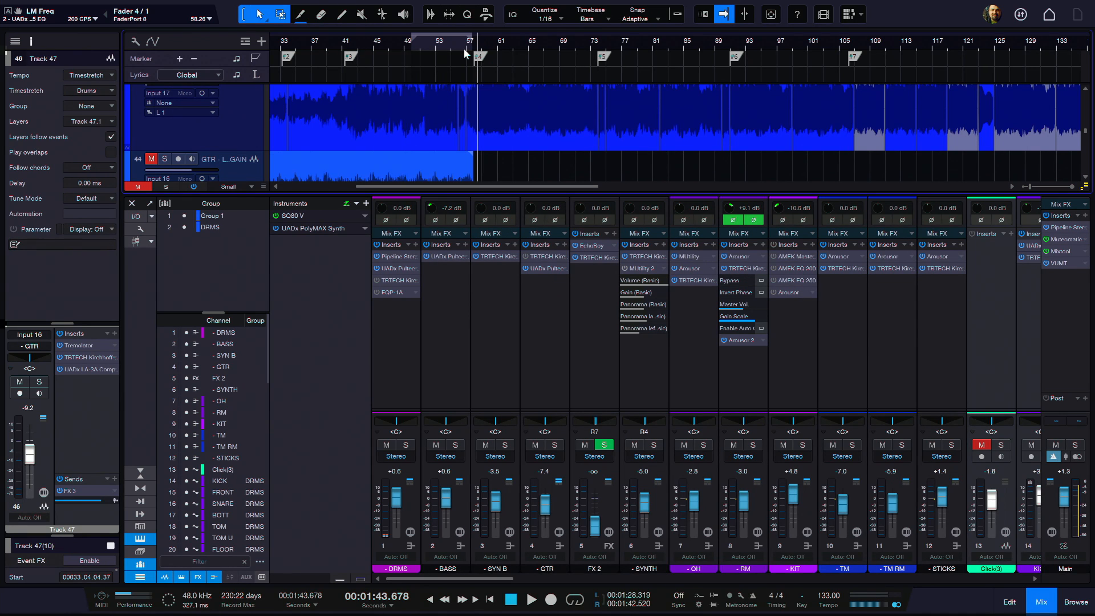
left_click(463, 47)
key("space")
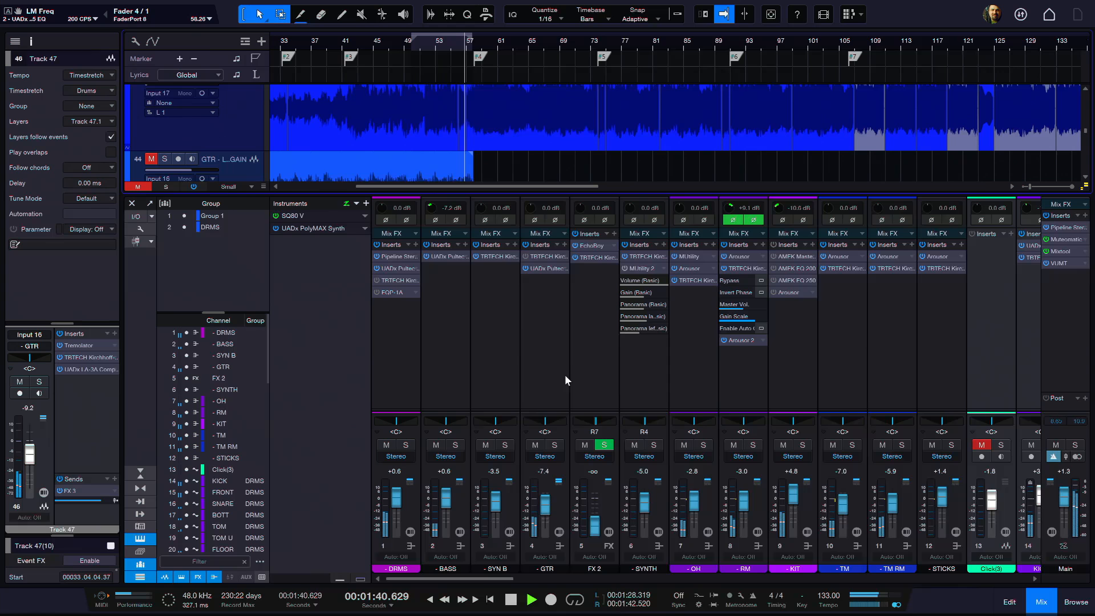
left_click(542, 344)
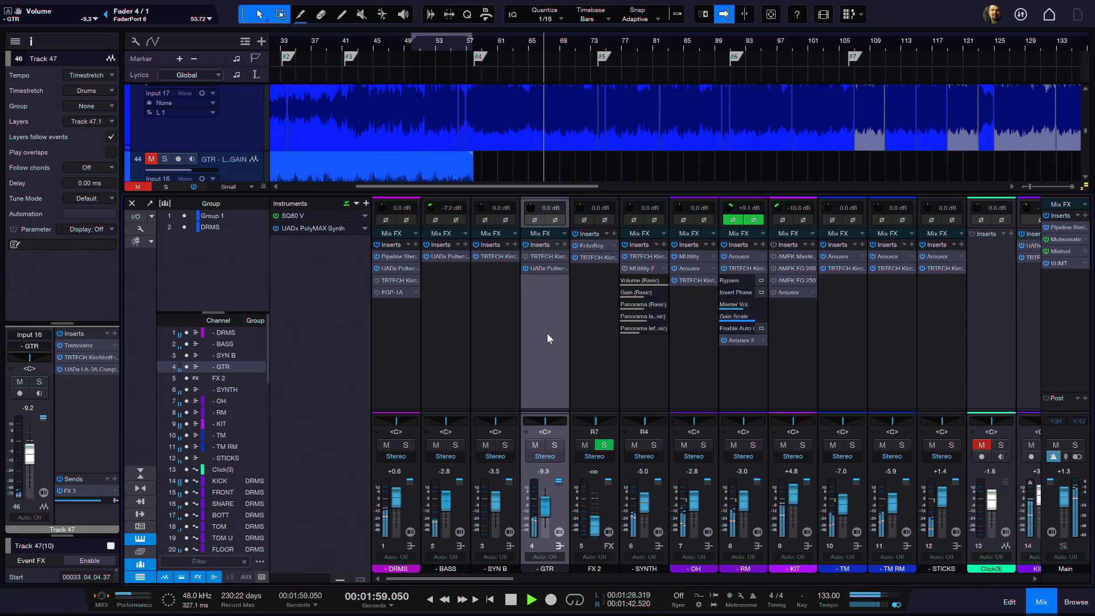
Step: Examine the EQ curve in the SYNTH channel's TBTECH Kirchhoff-EQ and close the plug-in
left_click(632, 378)
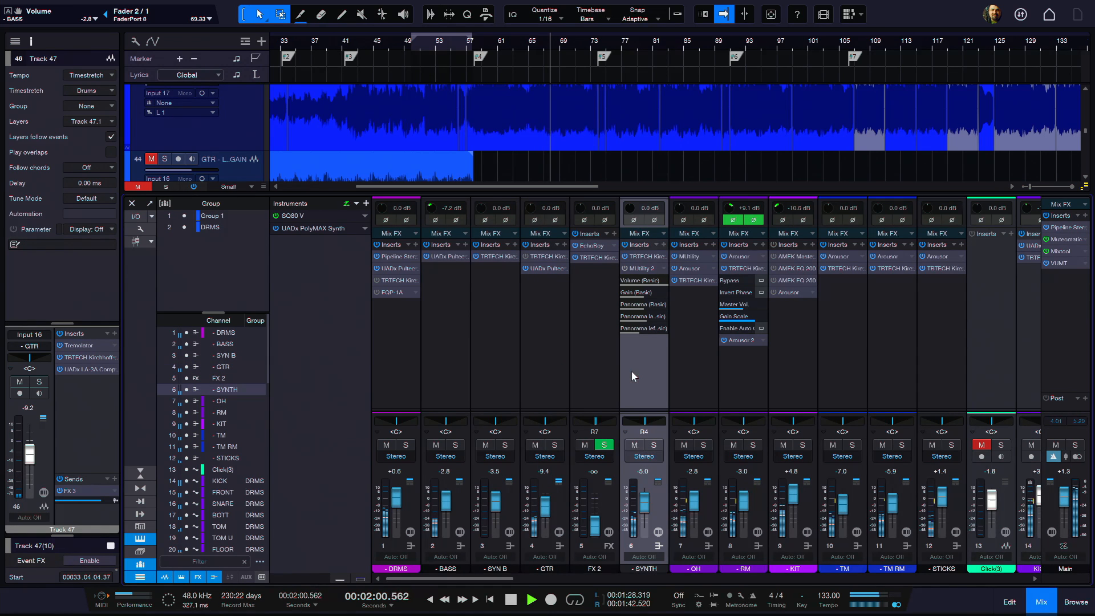
double_click(643, 257)
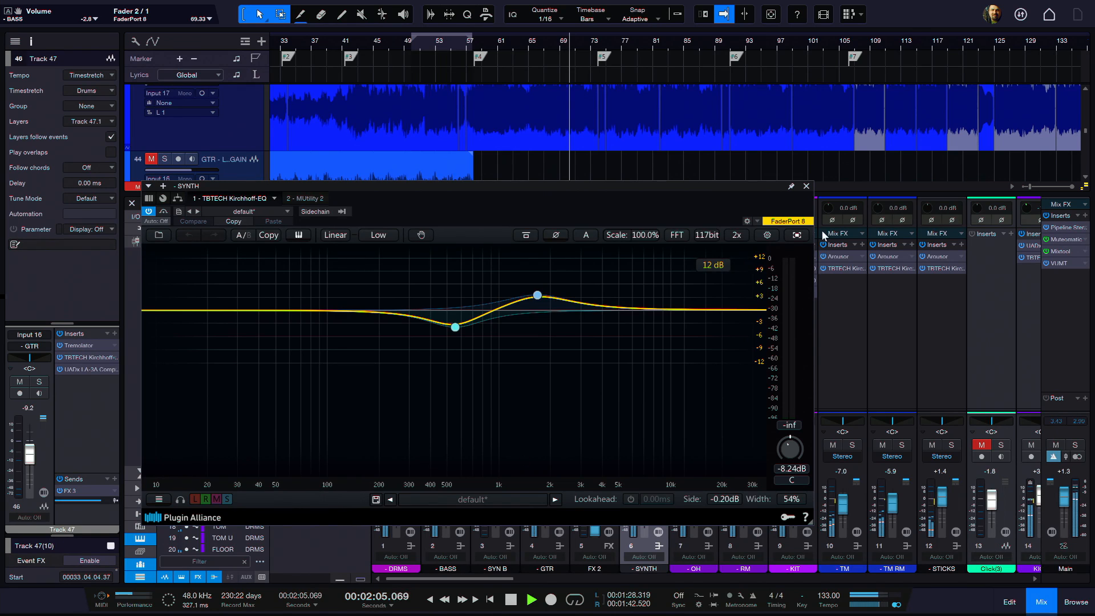
left_click(806, 186)
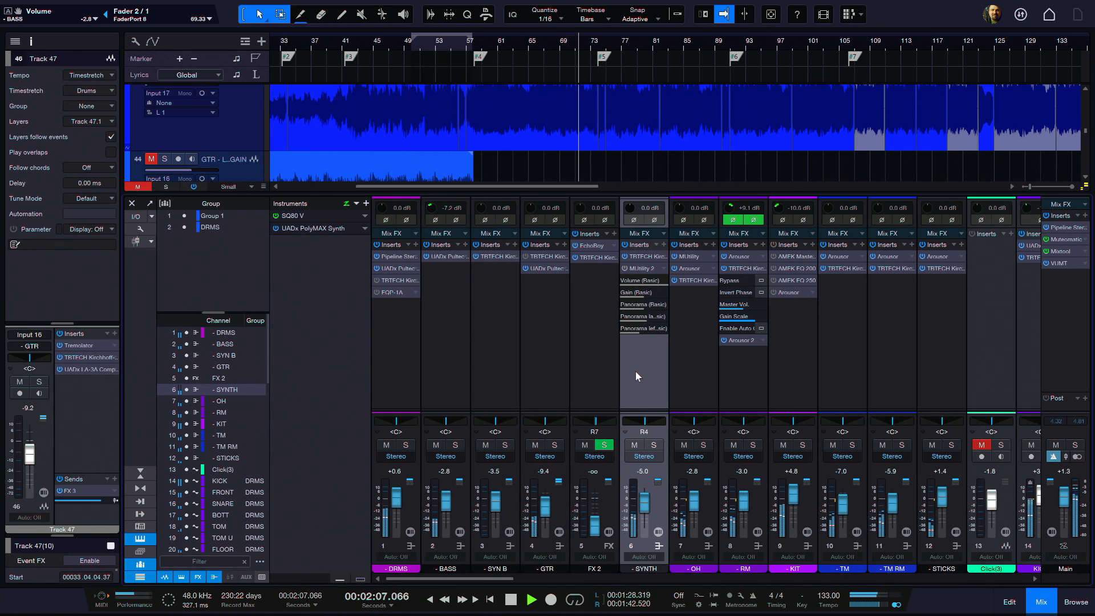
Step: Stop playback, add a second TBTECH Kirchhoff-EQ to the SYNTH channel and move its window clear of the channel faders
key("space")
left_click(665, 244)
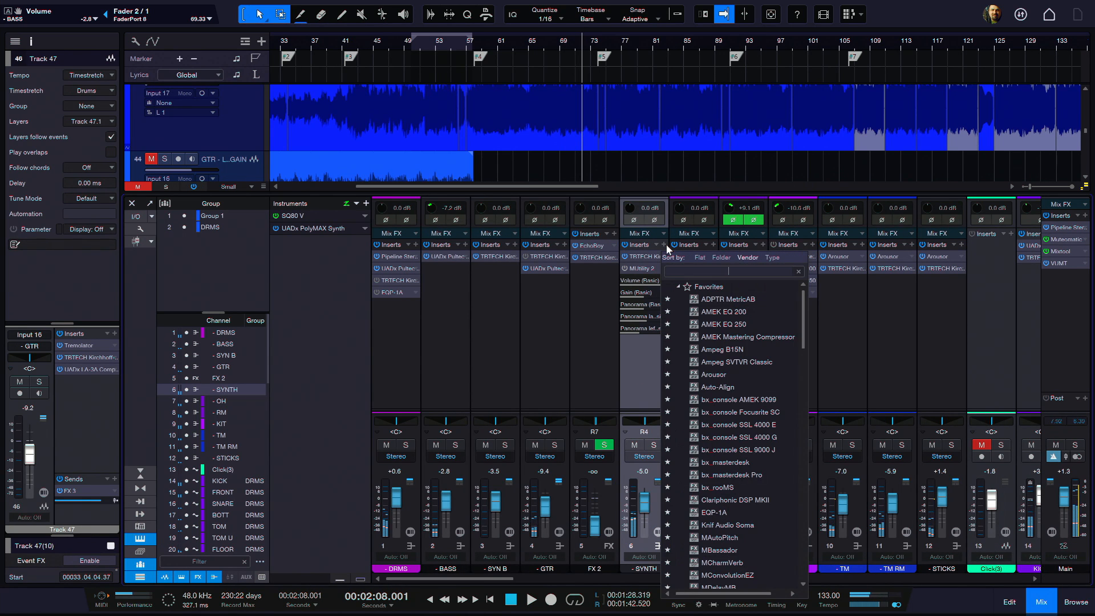
scroll(734, 467, "down", 3)
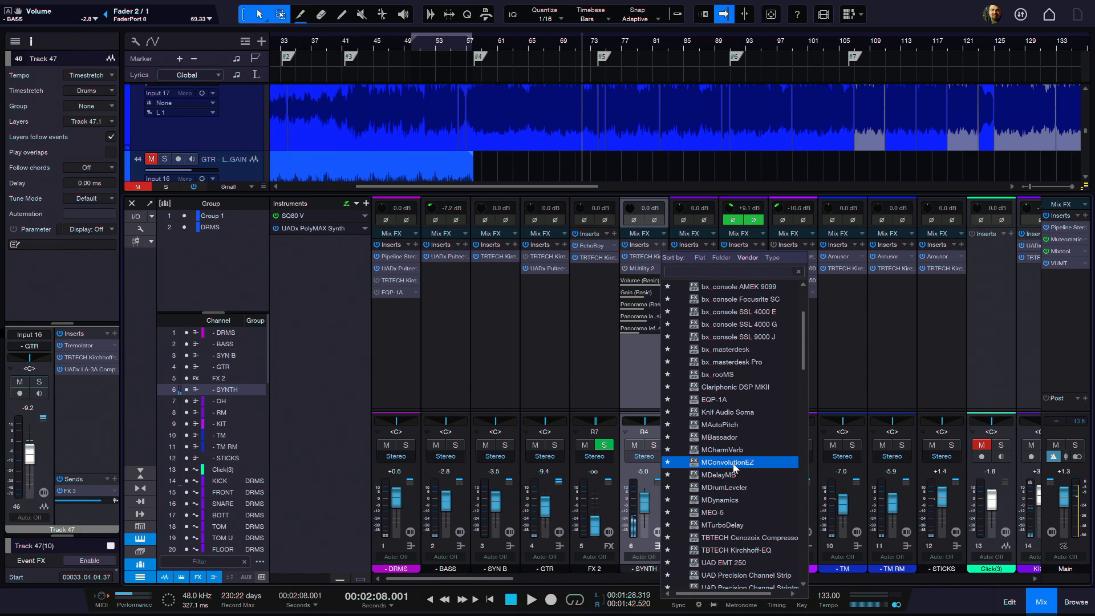
scroll(734, 467, "down", 2)
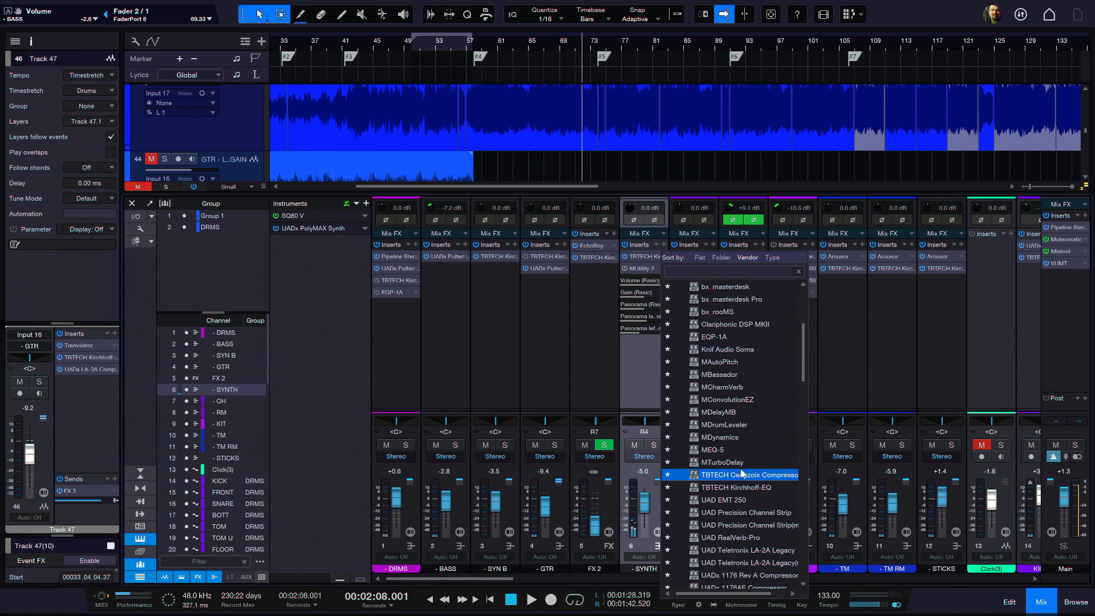
left_click(738, 488)
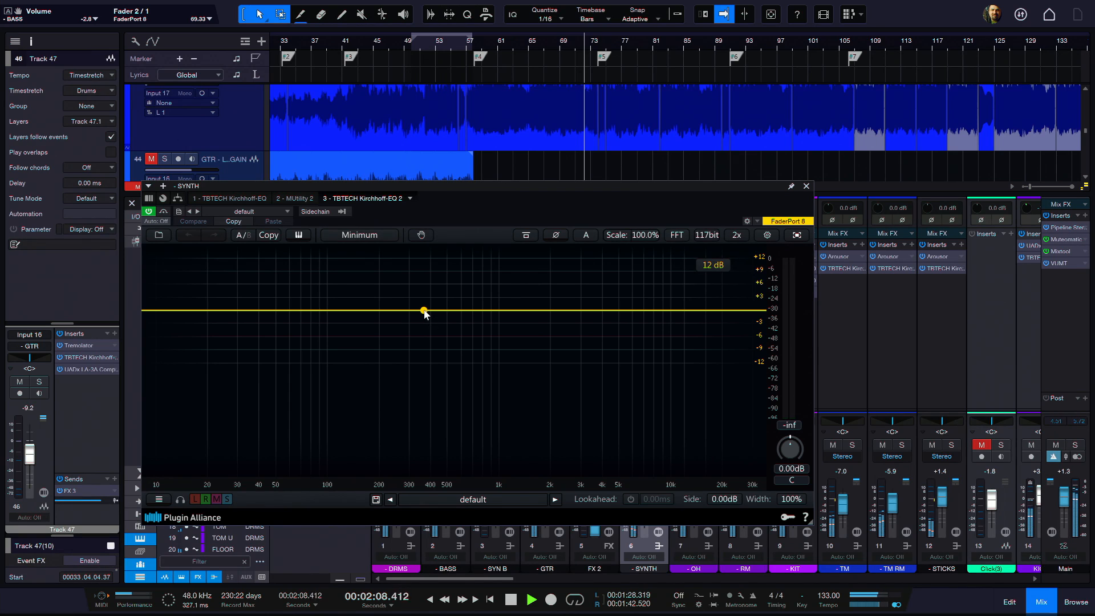
key("space")
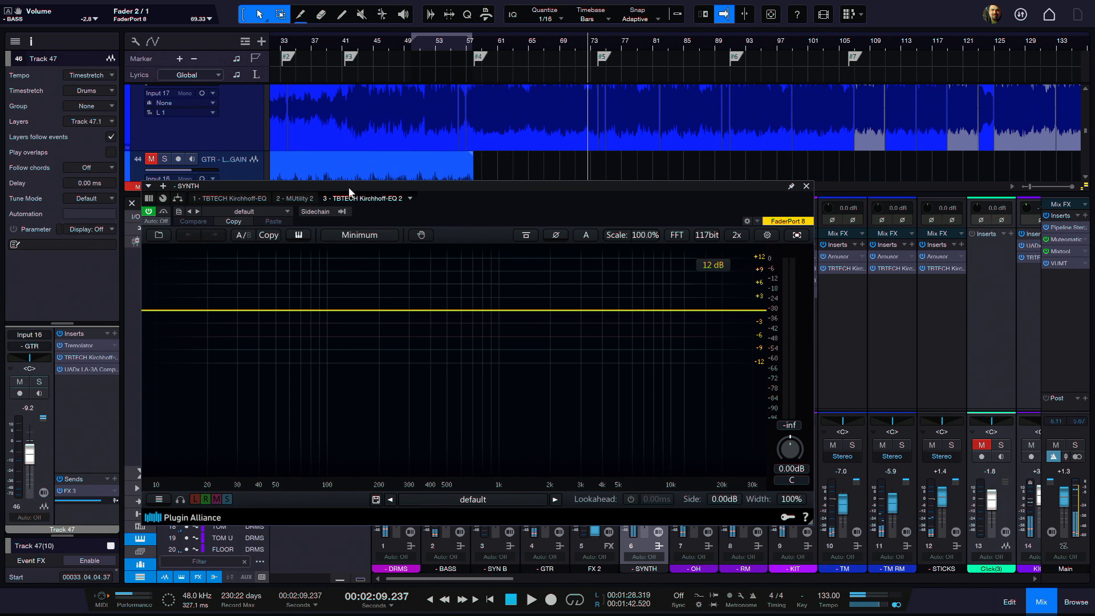
left_click_drag(342, 191, 269, 186)
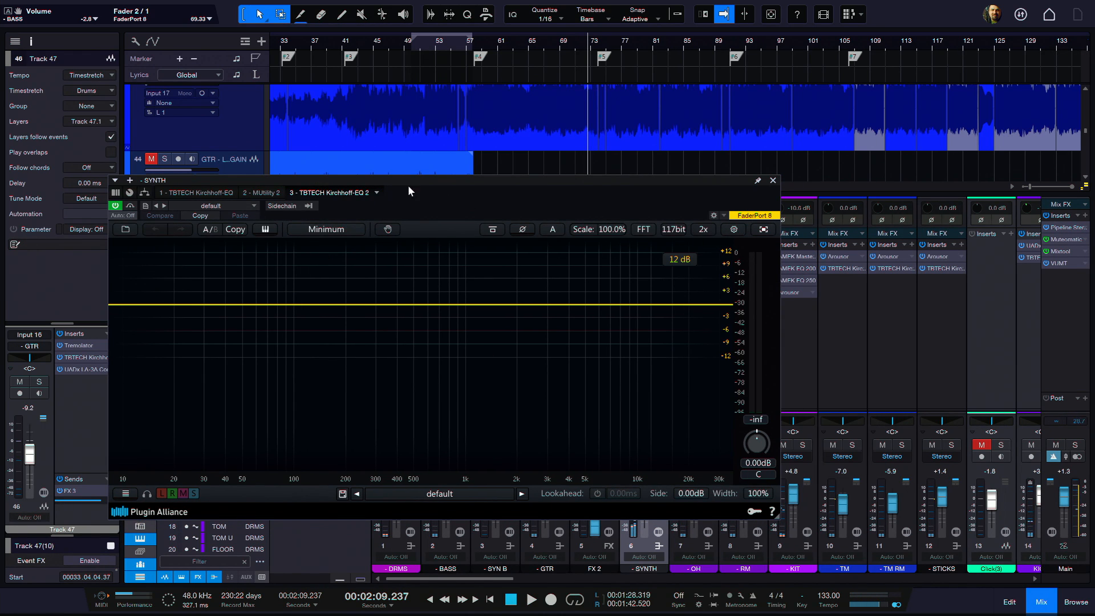
left_click_drag(391, 183, 534, 99)
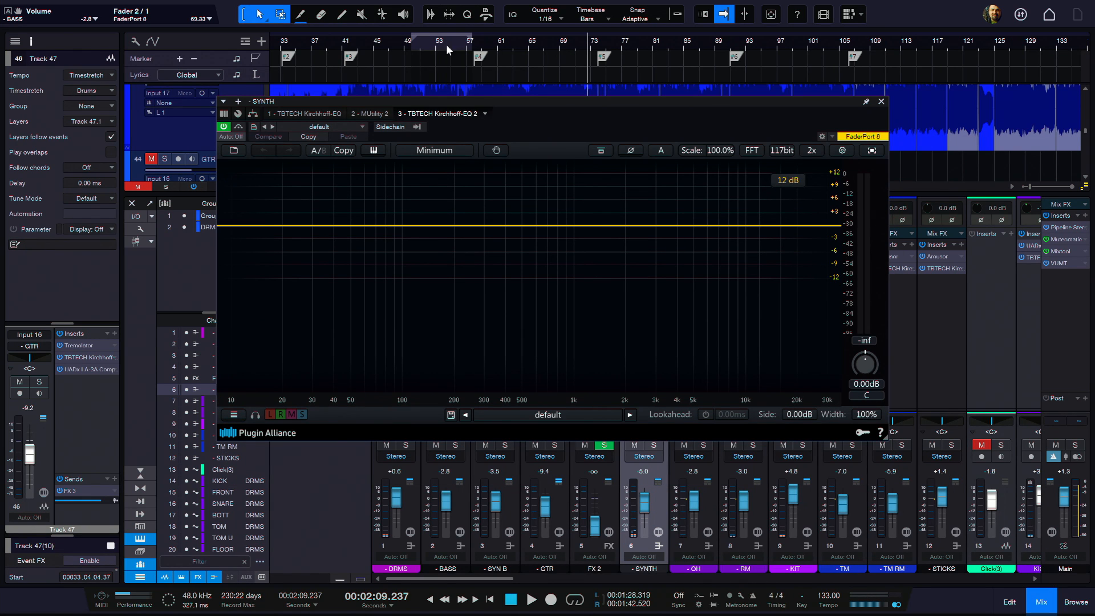
Step: Play from marker #4 and add a band 1 bell boost of 9.06 dB at 1479.8 Hz with Q 0.610
left_click(479, 49)
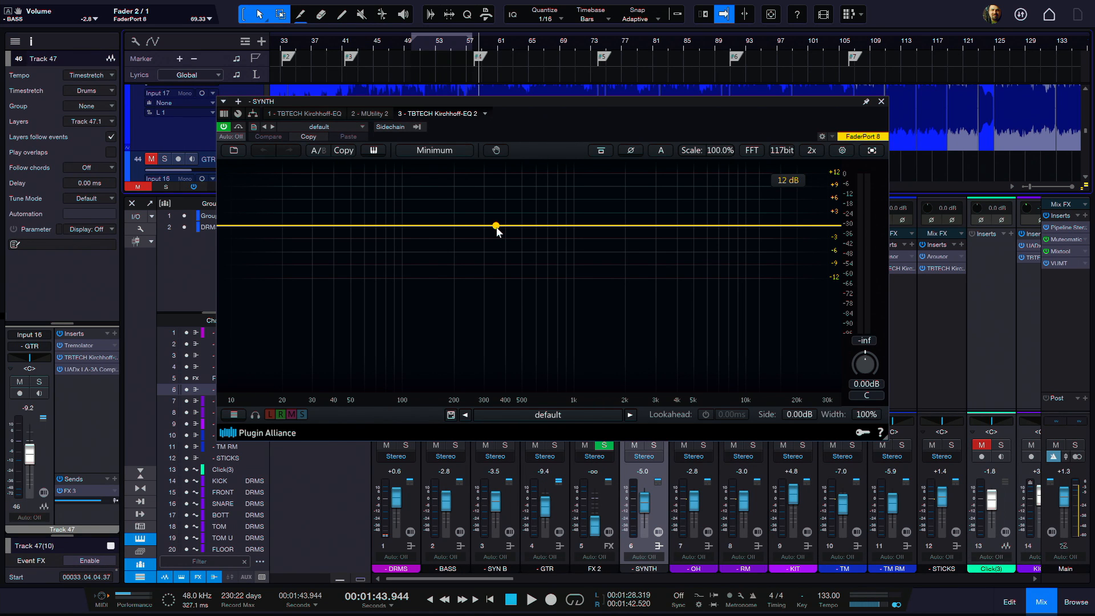
key("space")
left_click_drag(495, 226, 603, 186)
scroll(579, 196, "down", 5)
key("space")
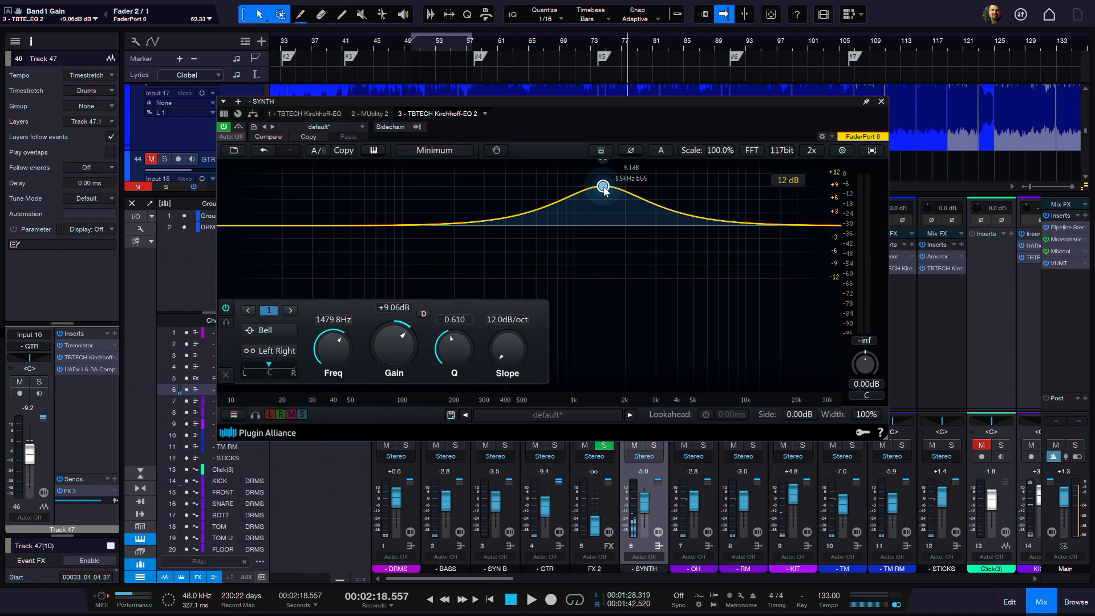
Step: Retune band 1 to 1339.6 Hz and flatten its gain to +0.05 dB during playback
mouse_move(602, 186)
left_mouse_down()
mouse_move(491, 190)
mouse_move(623, 180)
mouse_move(574, 189)
mouse_move(598, 188)
left_mouse_up()
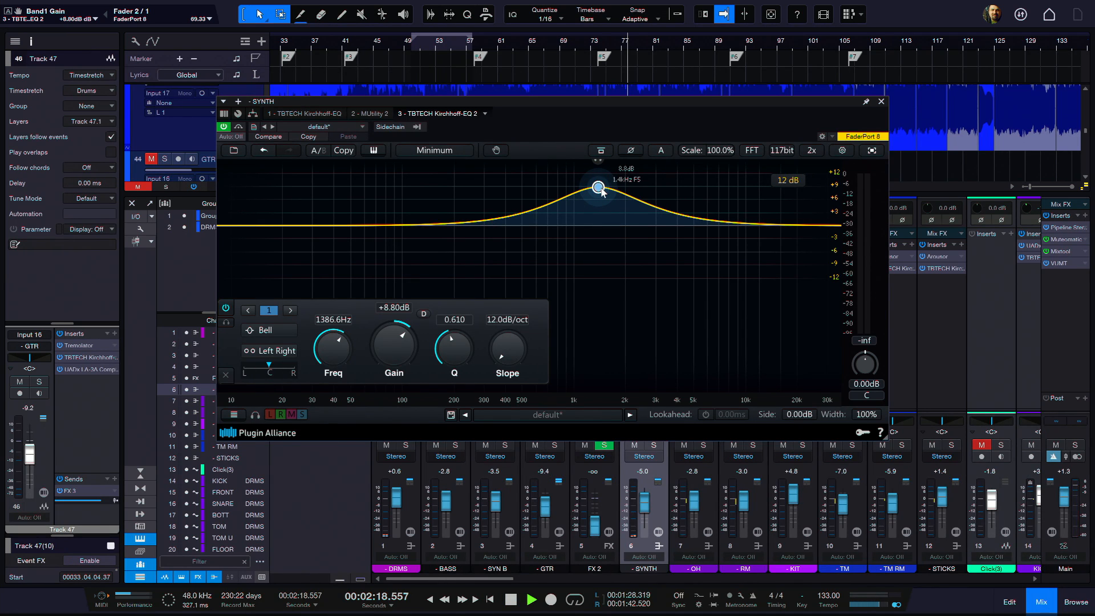
left_click_drag(597, 188, 596, 226)
key("space")
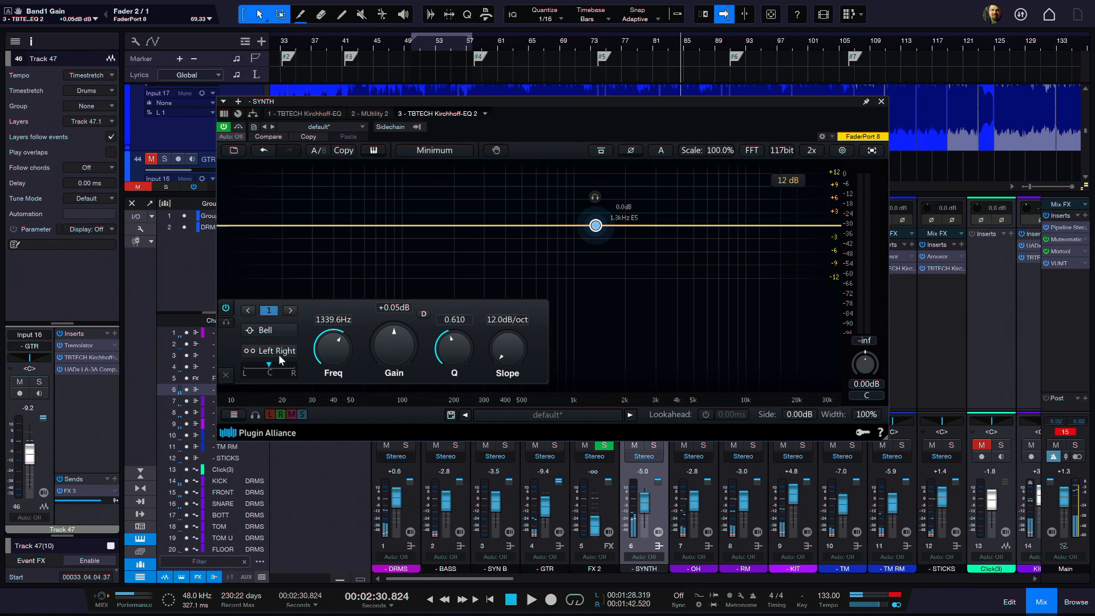
Step: Try the VT HMF vintage filter type on band 1 and raise its gain to 8.47 dB
left_click(269, 336)
mouse_move(271, 299)
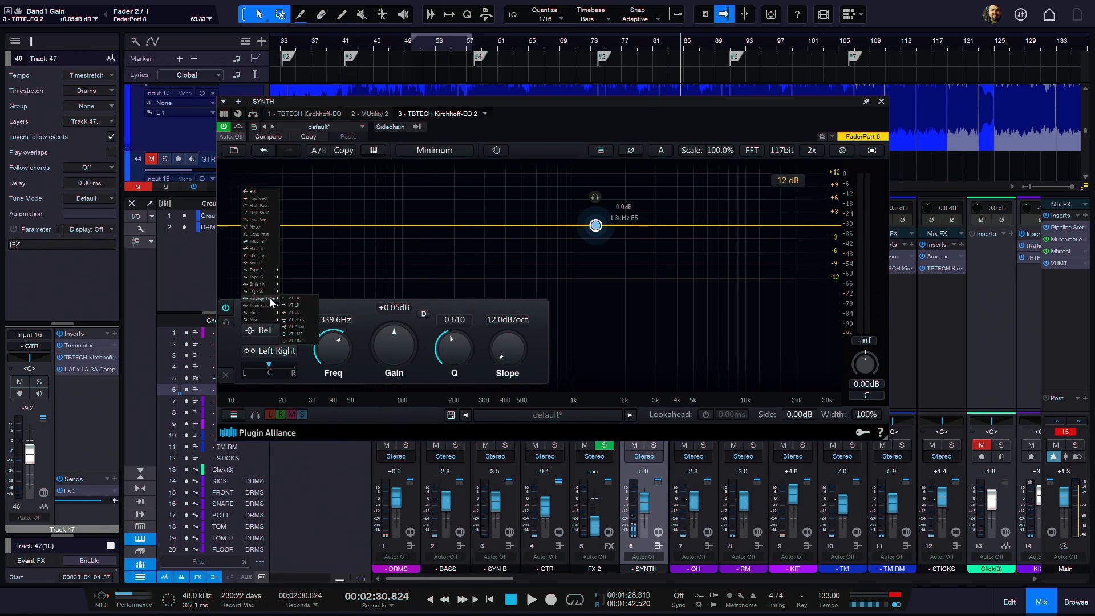
left_click(297, 341)
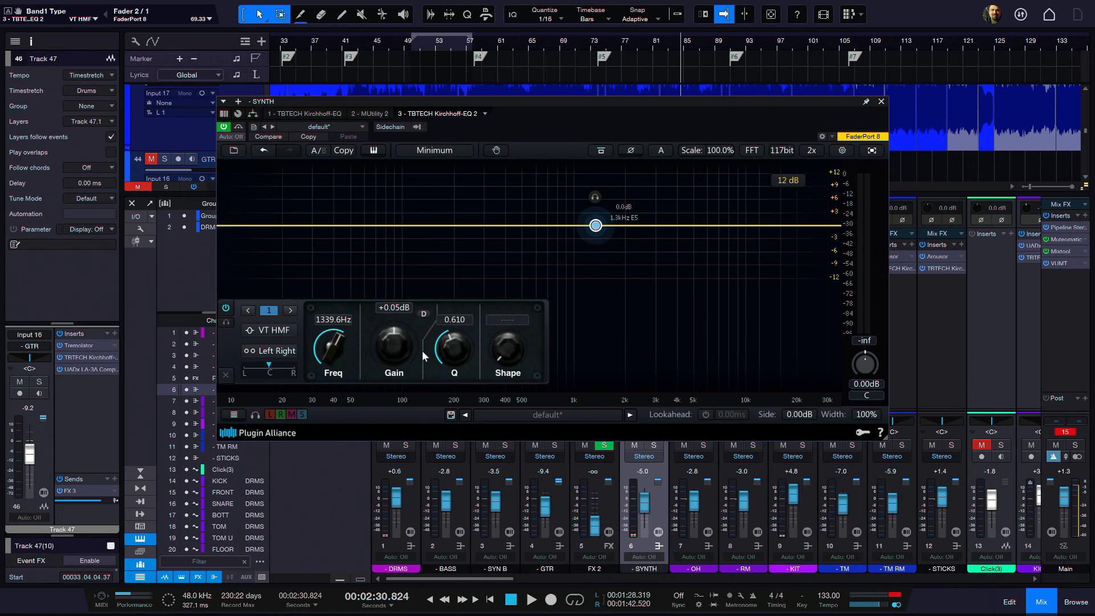
left_click_drag(393, 342, 392, 331)
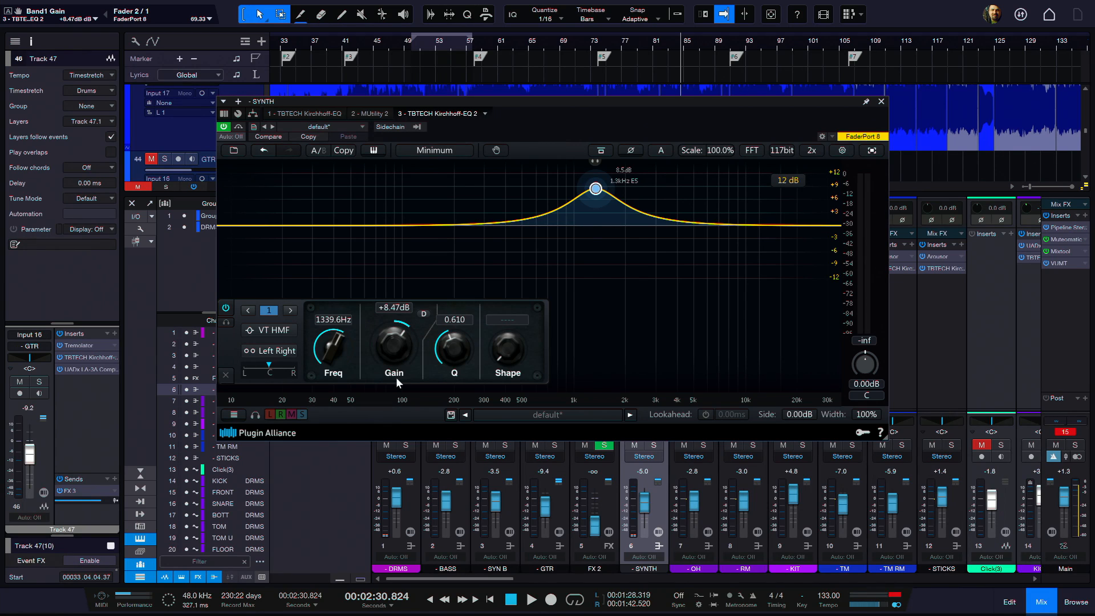
Step: Adjust the VT HMF band to 1154.0 Hz, +11.41 dB and Q 0.378 while the mix plays
mouse_move(335, 352)
left_mouse_down()
mouse_move(395, 344)
mouse_move(390, 381)
mouse_move(395, 342)
mouse_move(333, 344)
mouse_move(335, 353)
left_mouse_up()
key("space")
left_click_drag(456, 344, 468, 293)
key("space")
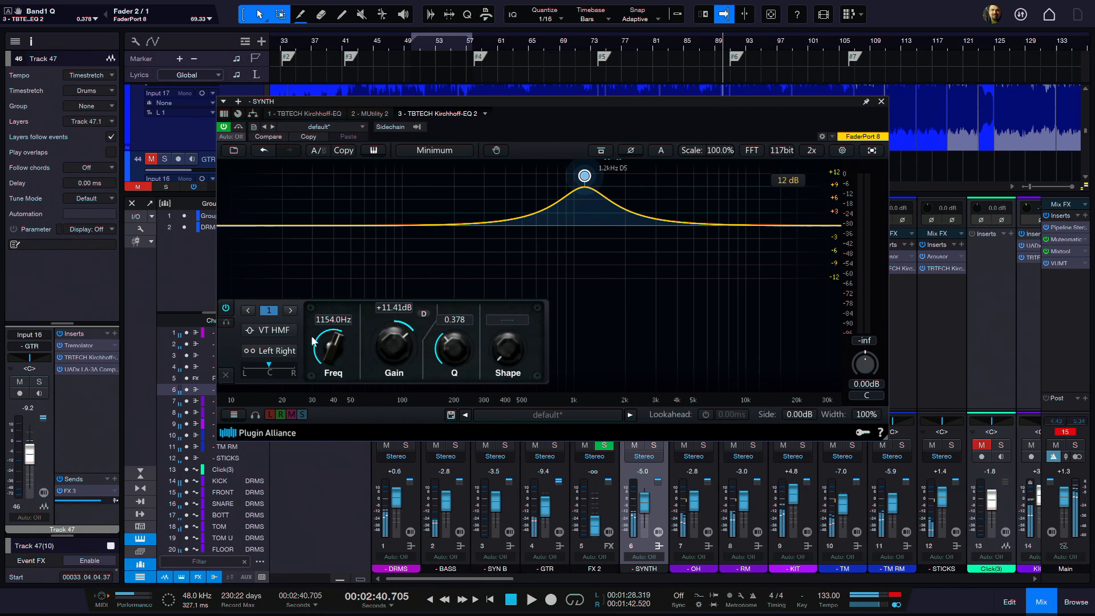
Step: Lower band 1's gain to 10.29 dB and change its filter type to VT Boost
mouse_move(390, 347)
left_mouse_down()
mouse_move(401, 322)
mouse_move(391, 358)
mouse_move(393, 346)
left_mouse_up()
left_click(274, 331)
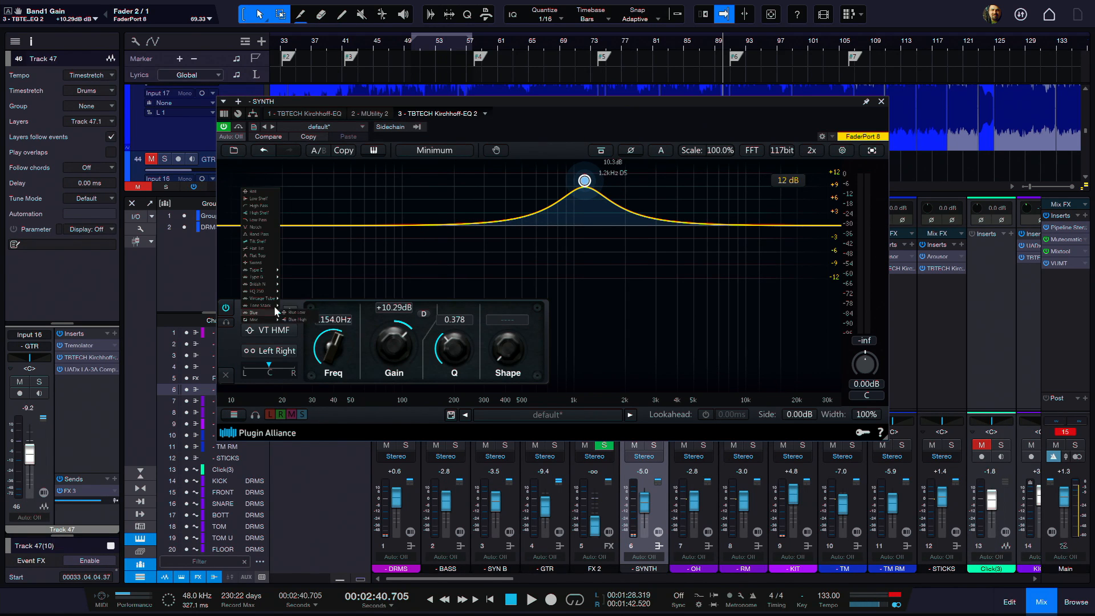
mouse_move(272, 297)
left_click(303, 320)
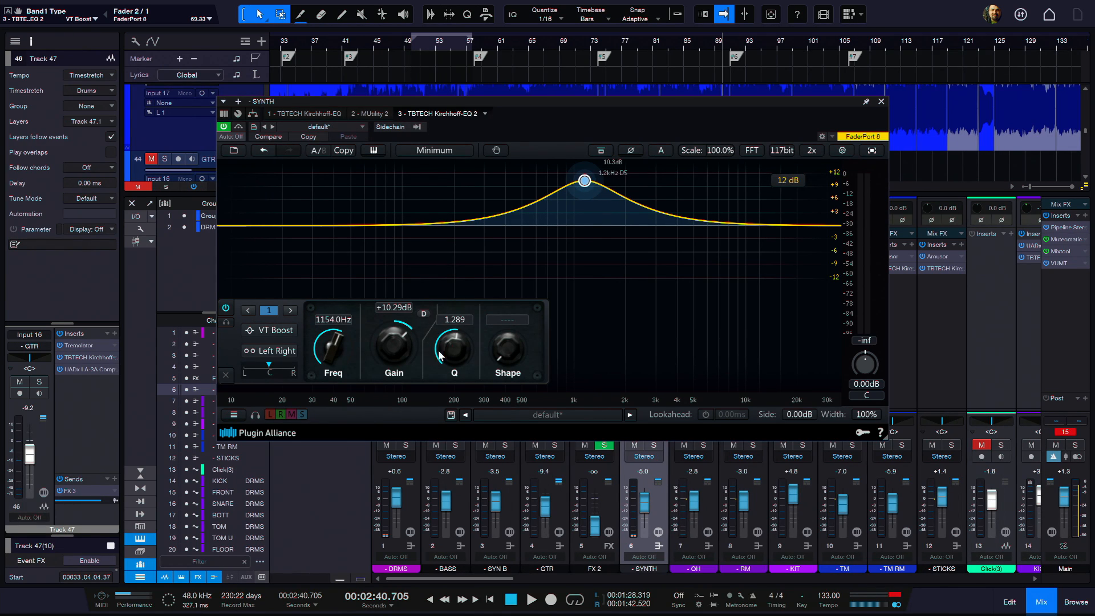
Step: Set the VT Boost band to 1479.7 Hz, Q 0.080 and +7.76 dB, and close the plug-in
mouse_move(443, 352)
left_mouse_down()
mouse_move(395, 341)
mouse_move(399, 331)
mouse_move(398, 356)
mouse_move(329, 347)
mouse_move(390, 334)
mouse_move(392, 350)
mouse_move(402, 353)
mouse_move(398, 341)
mouse_move(388, 344)
mouse_move(458, 352)
left_mouse_up()
key("space")
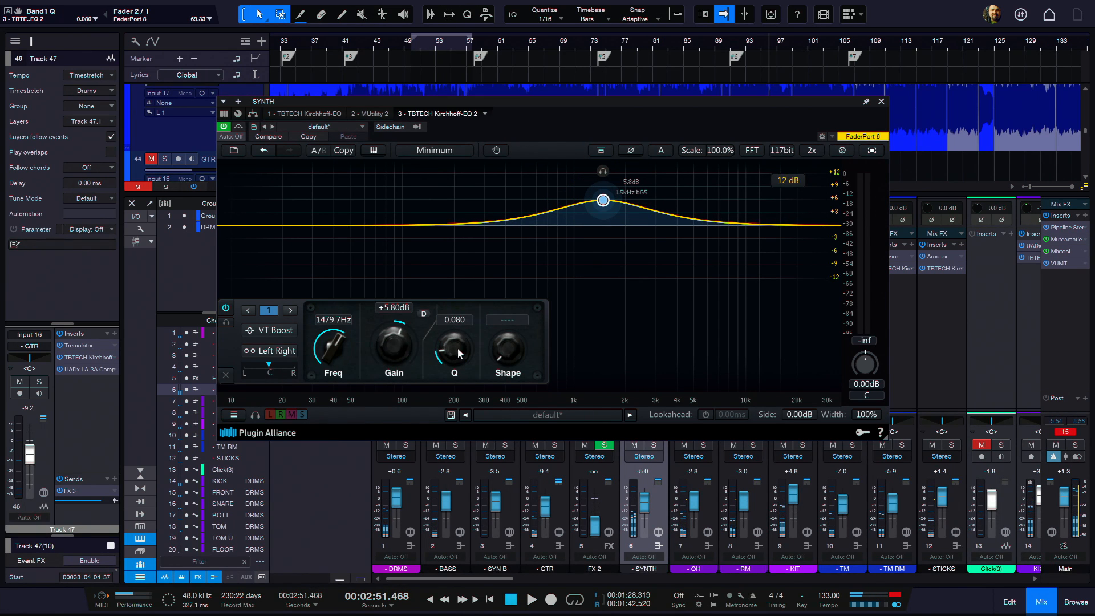
left_click_drag(385, 346, 397, 344)
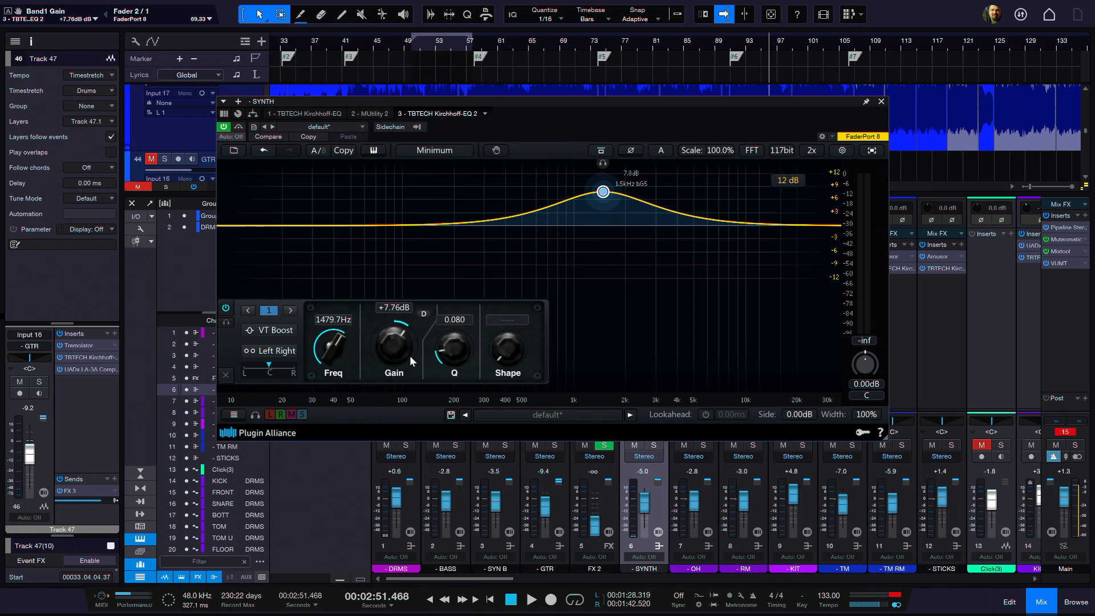
left_click(424, 150)
left_click(537, 130)
left_click(881, 101)
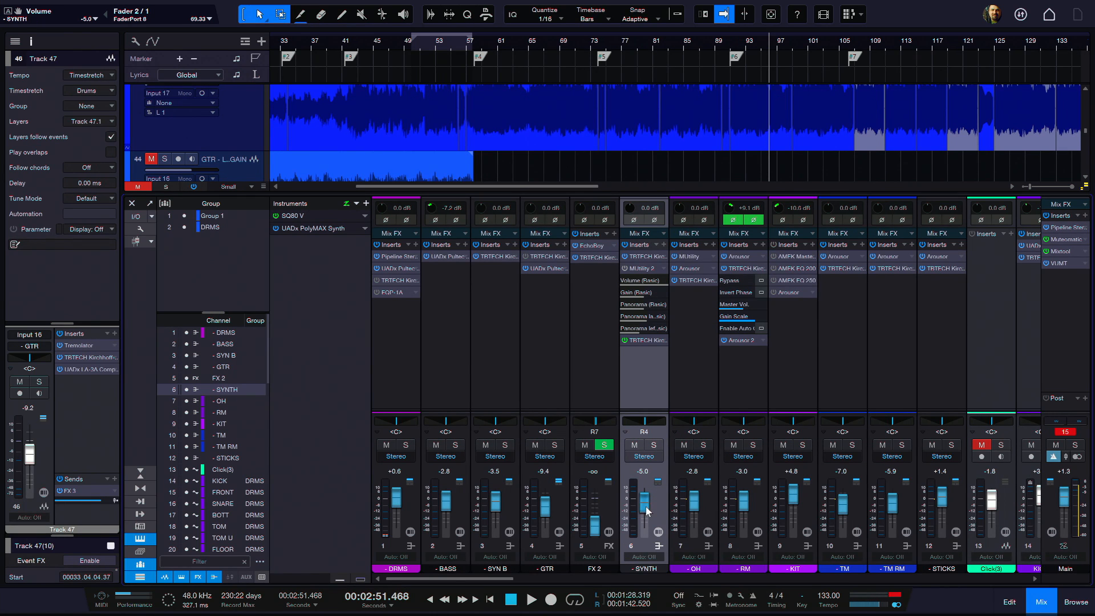
Step: Lower the SYNTH channel fader to about -9.5 dB and play the mix from just before marker #4
left_click_drag(647, 508, 645, 510)
left_click(469, 46)
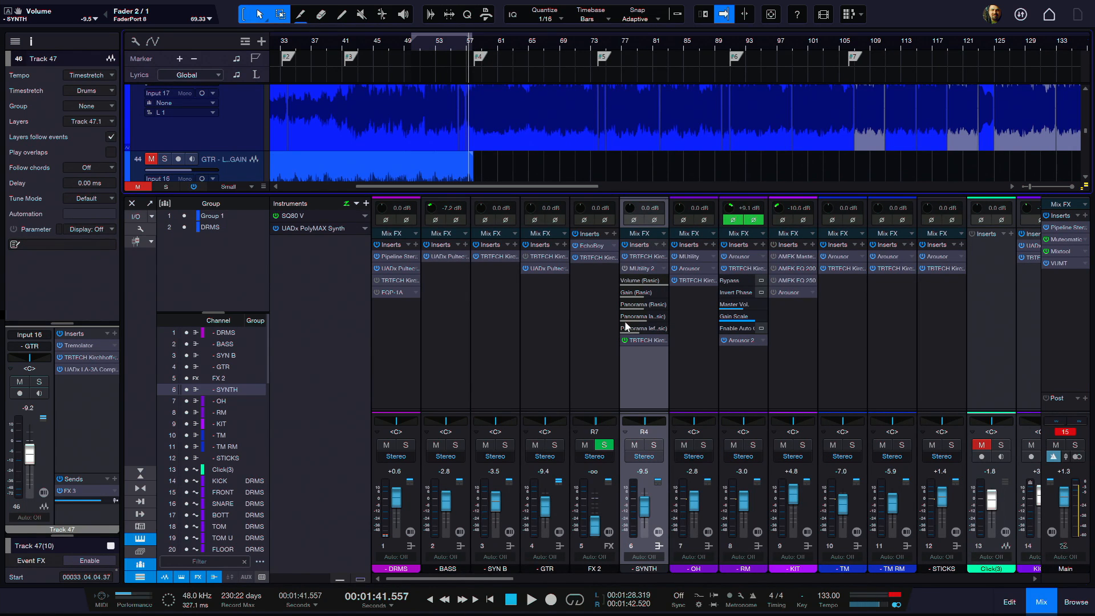
key("space")
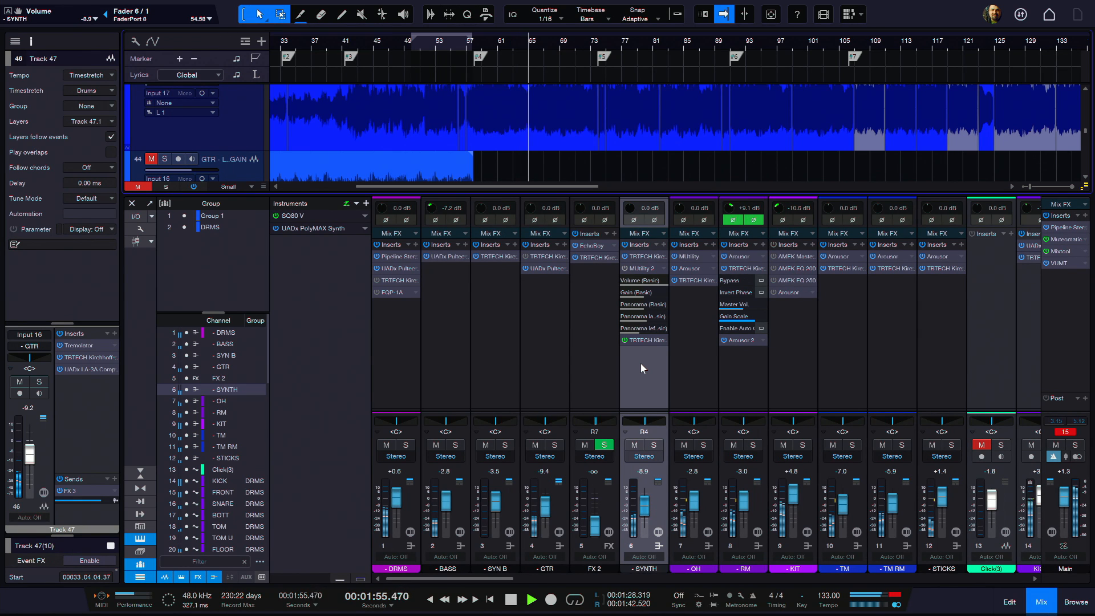
Step: Check SYNTH's second Kirchhoff-EQ, and compare it bypassed and active during playback while compensating with the channel fader
double_click(636, 339)
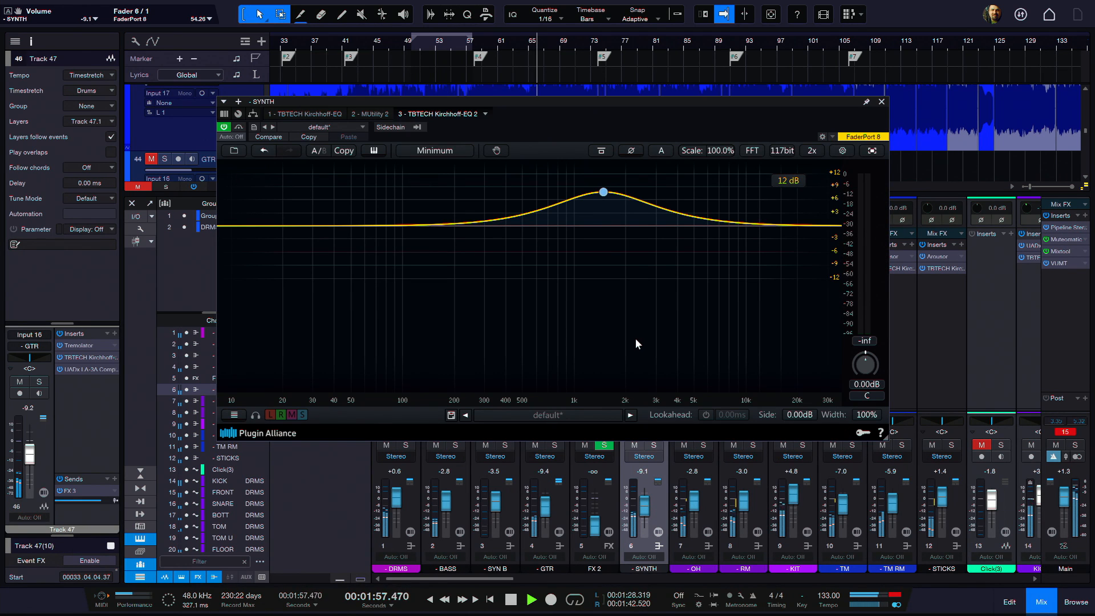
left_click(881, 101)
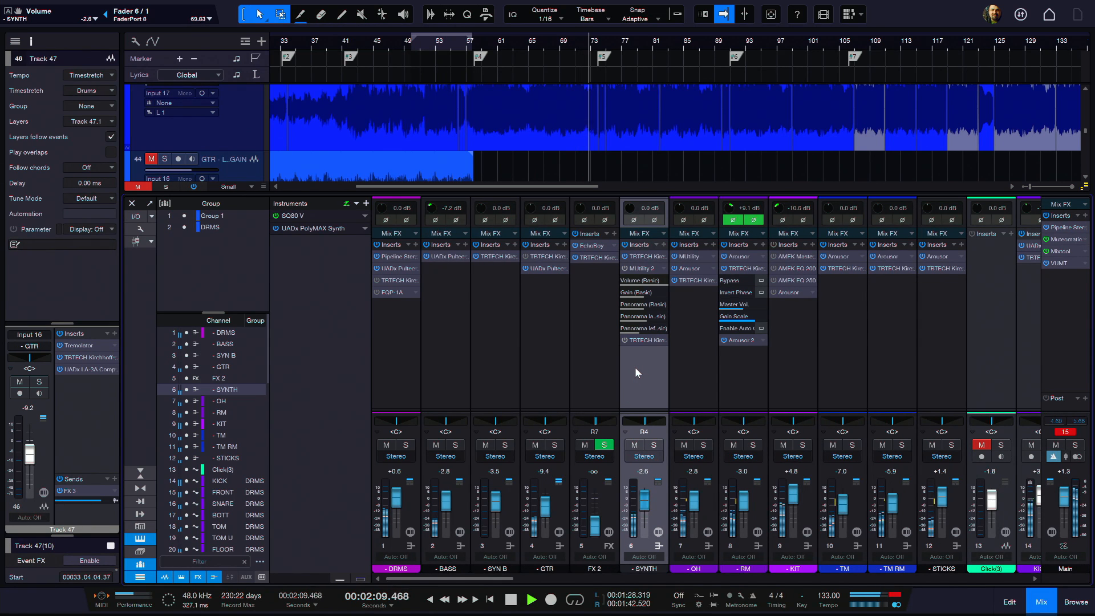
left_click(626, 341)
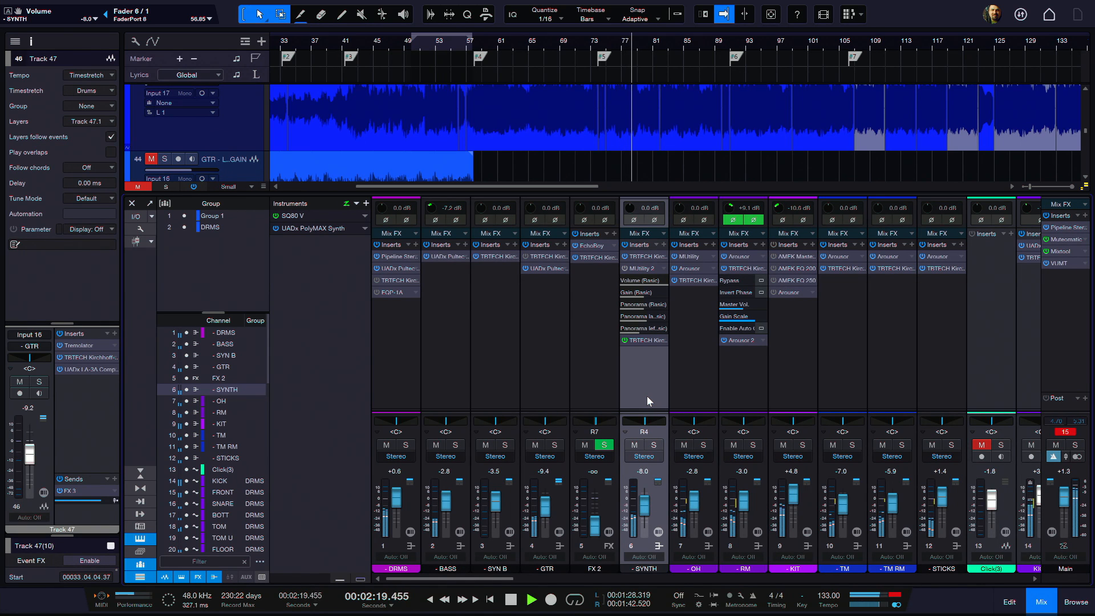
key("space")
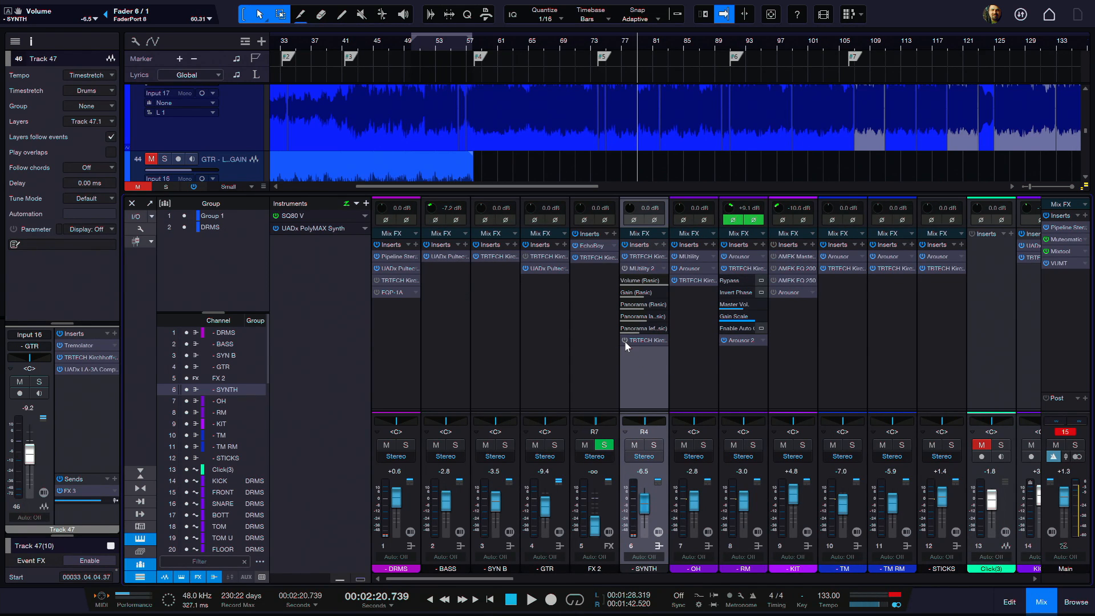
Step: Reactivate SYNTH's second Kirchhoff-EQ, view its curve and close the plug-in, leaving the channel fader at about -7.7 dB
left_click(625, 340)
left_click(649, 342)
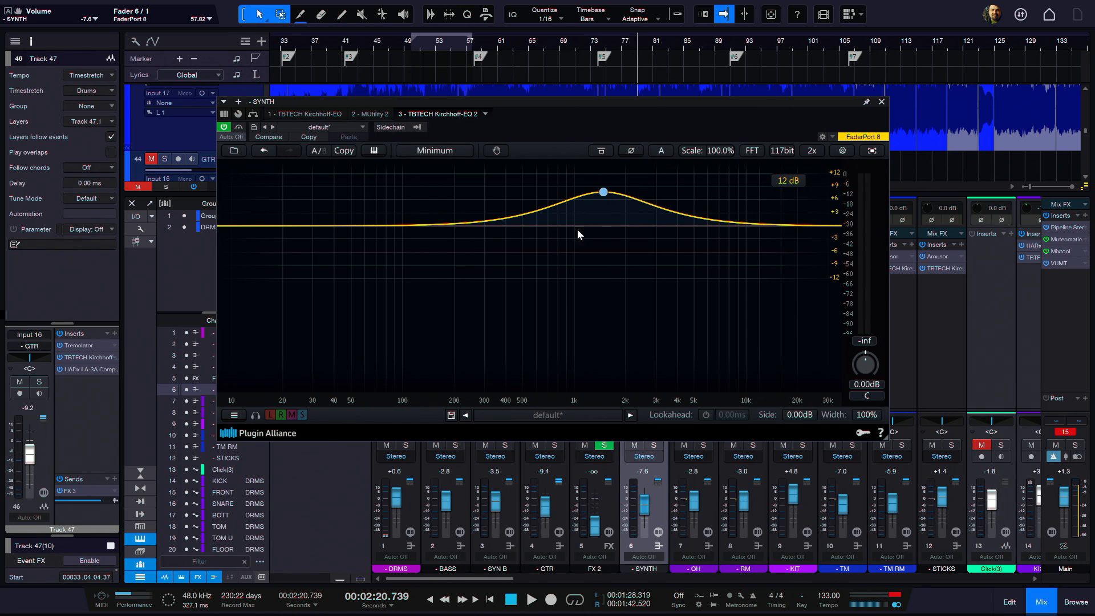
left_click(881, 102)
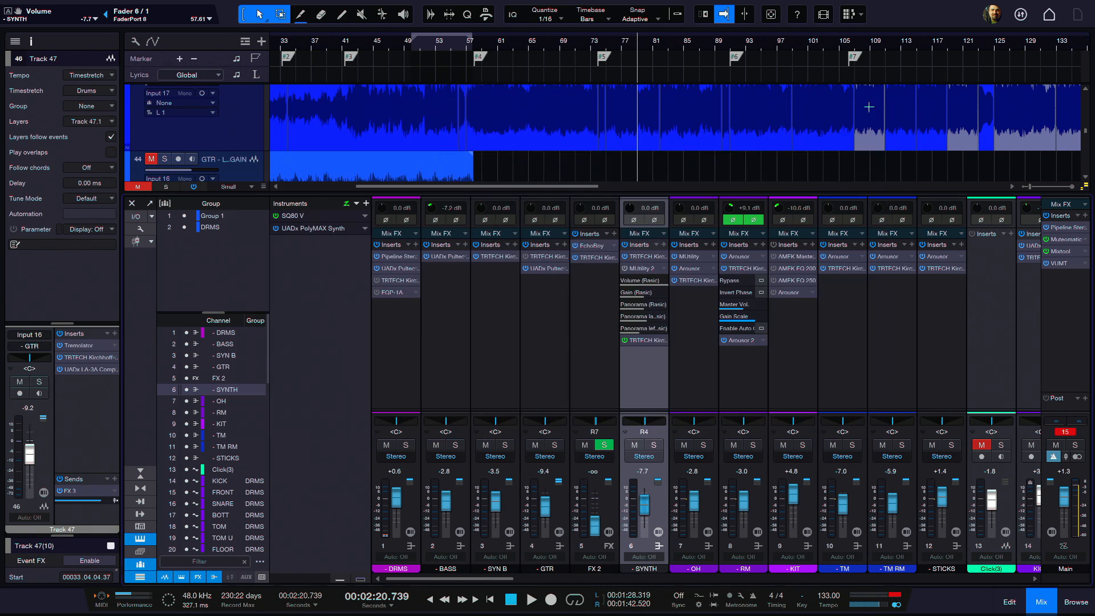
Step: Play the mix with the SYNTH fader lowered to -9.8 dB and reduce the Main output fader to +0.5 dB
key("space")
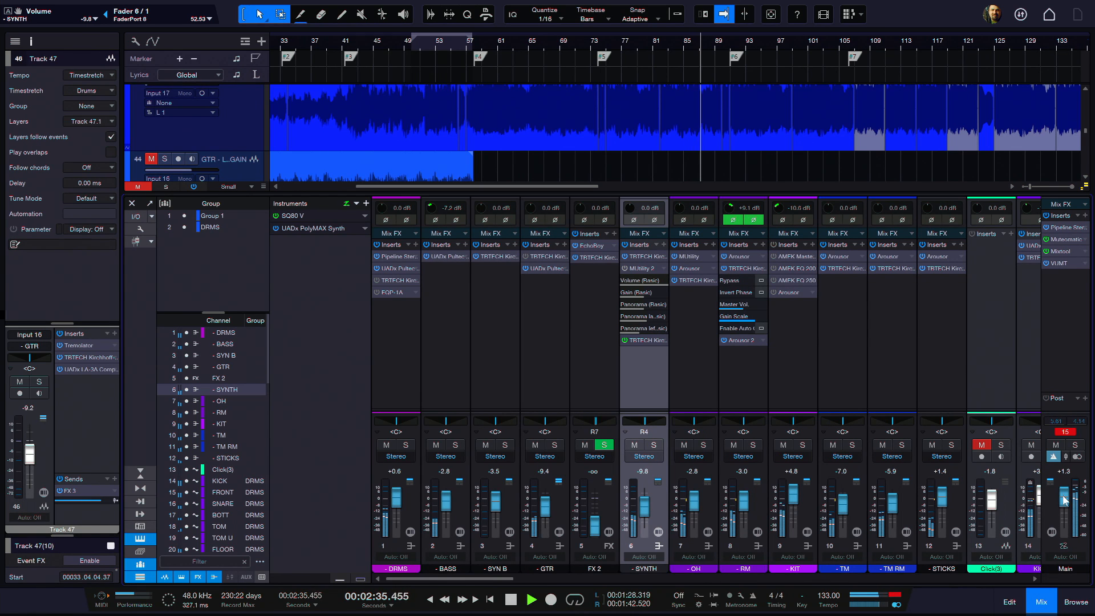
left_click_drag(1059, 501, 1068, 515)
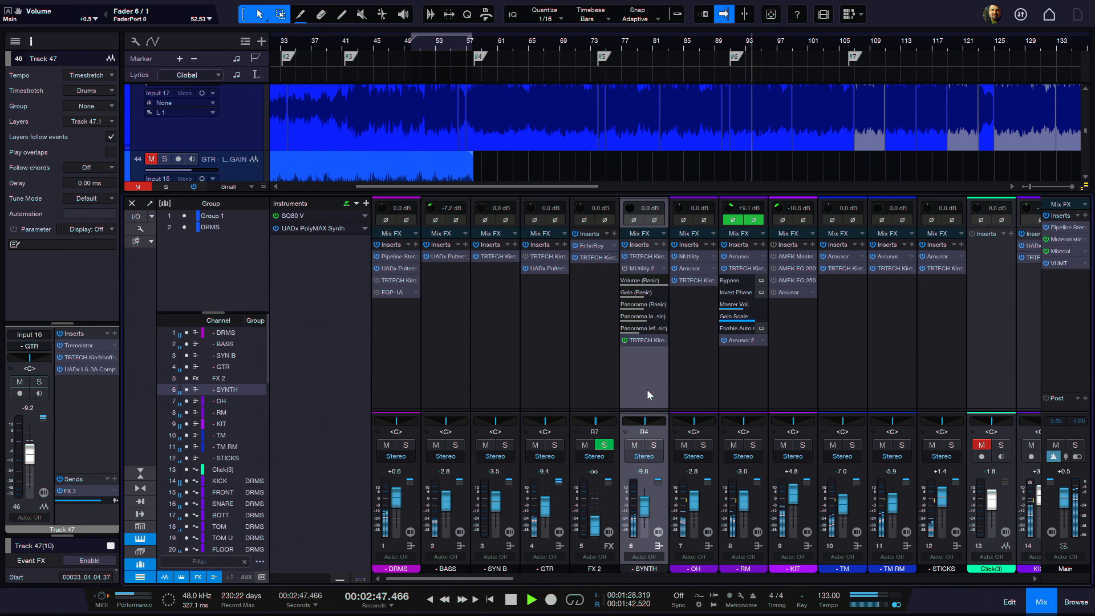
Step: Stop playback, and play the mix from just before marker #6 with the GTR and SYNTH channel equalizers bypassed
key("space")
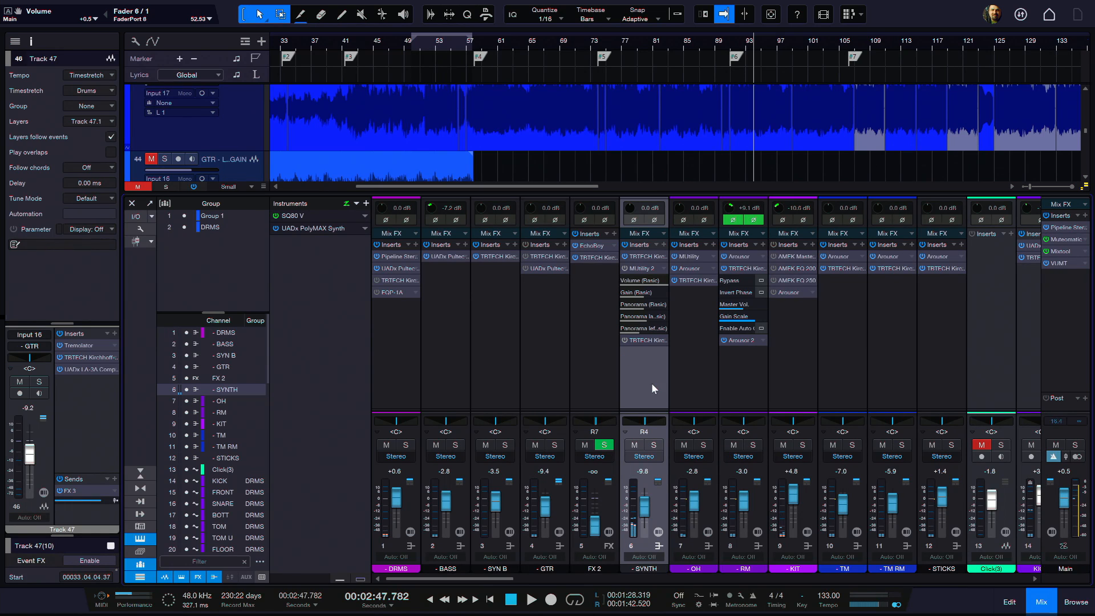
left_click(727, 47)
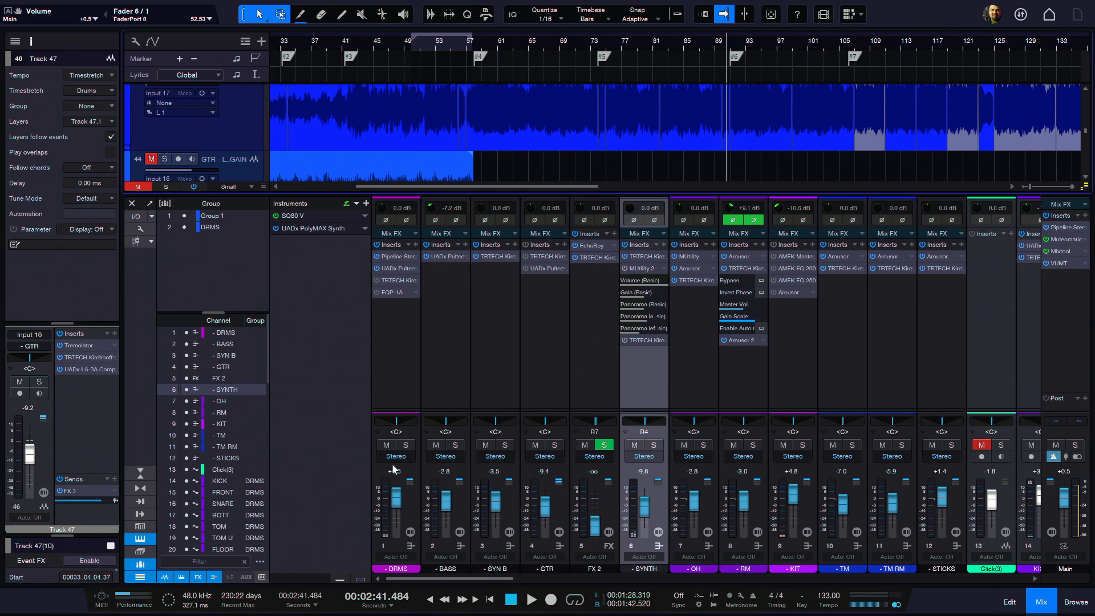
key("space")
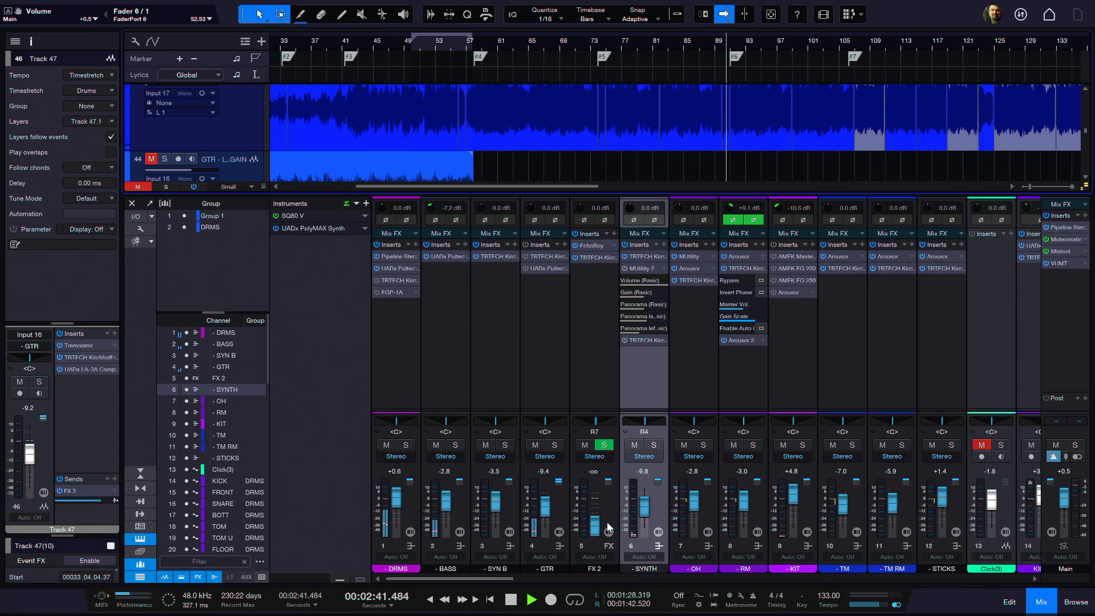